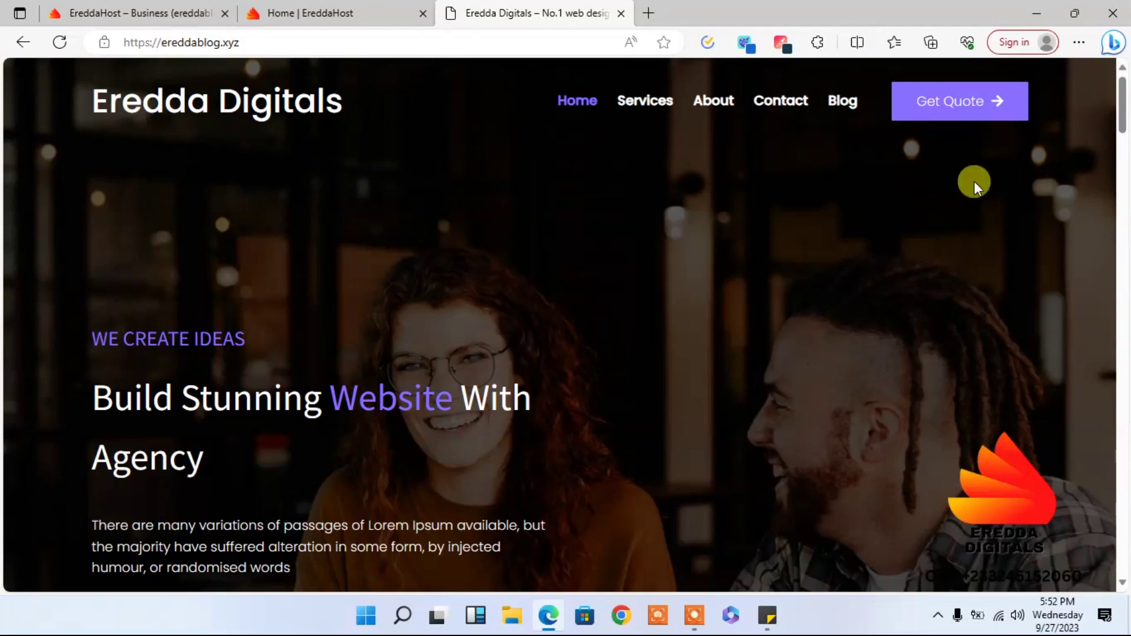
Step: Look over the Eredda Digitals Services and About pages
drag(1123, 106, 1073, 68)
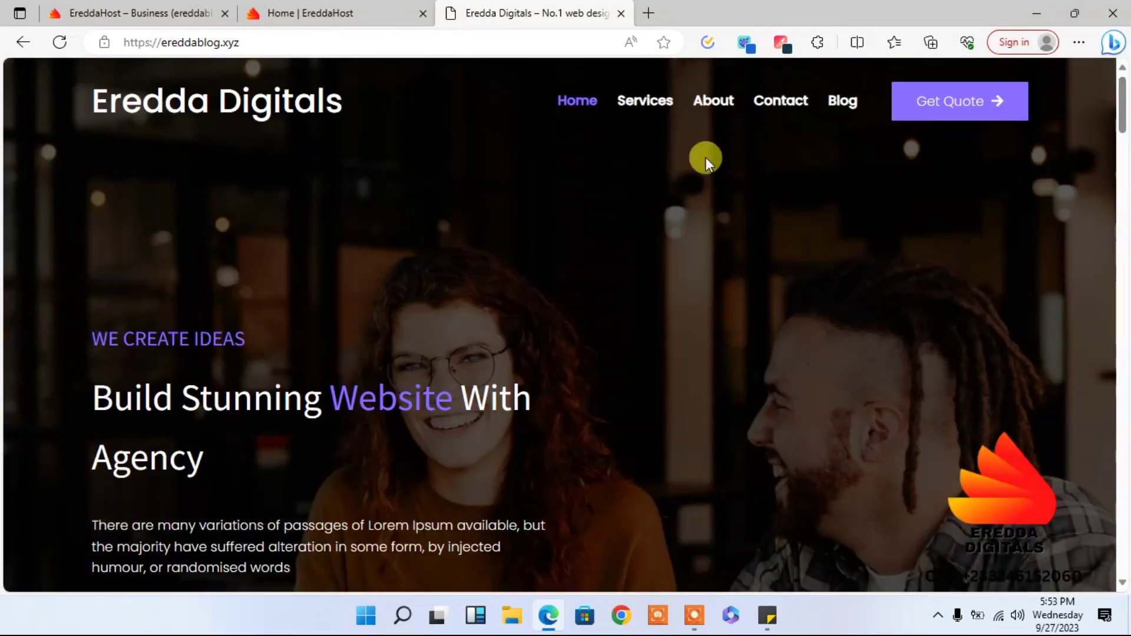
click(662, 102)
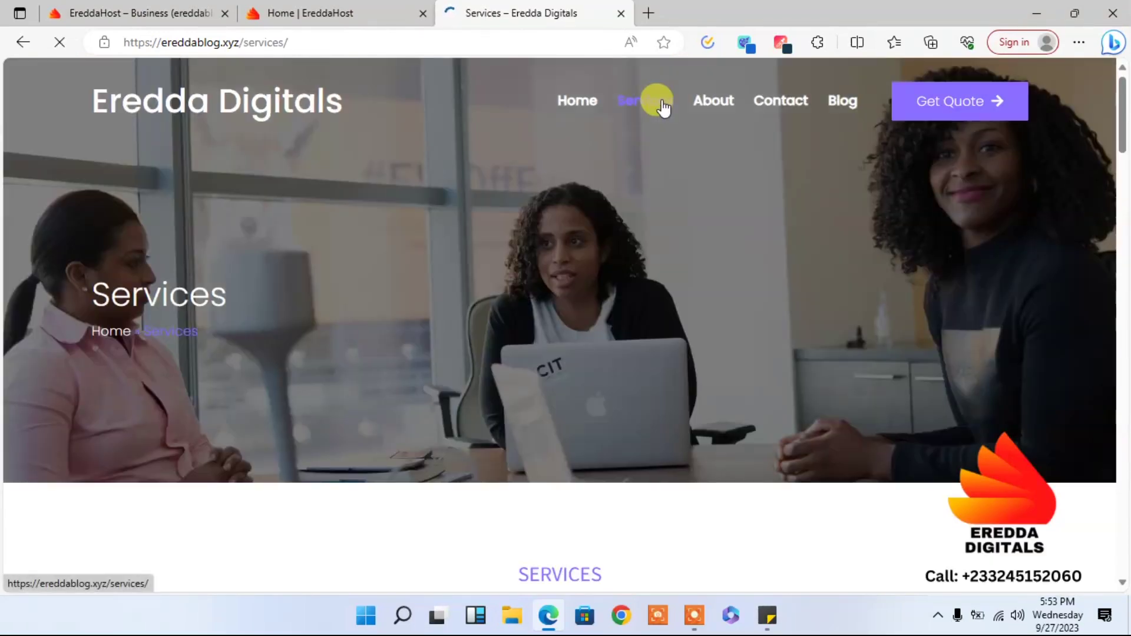
mouse_move(1125, 134)
mouse_down()
mouse_move(1126, 524)
mouse_move(1117, 117)
mouse_up()
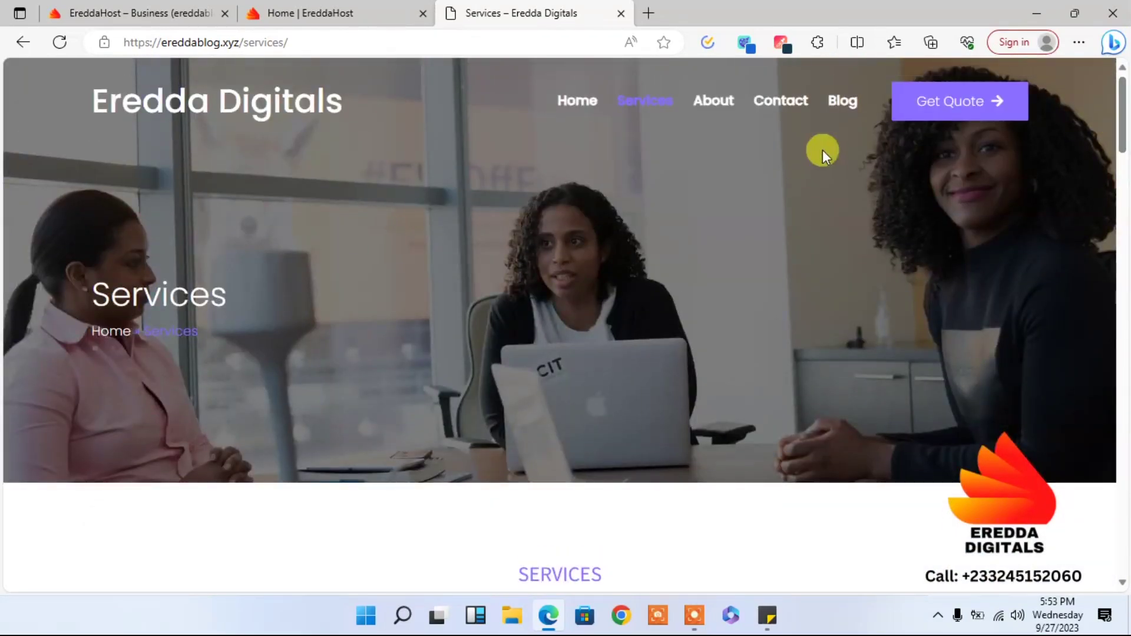
click(716, 101)
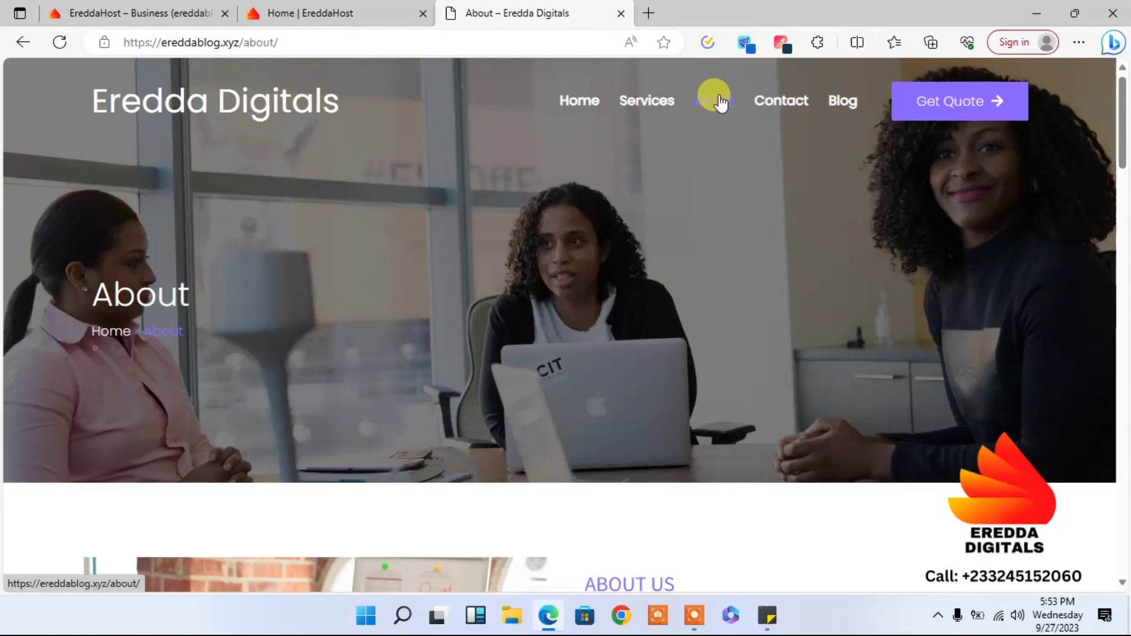
Step: Scroll through the Contact page, then bring up the EreddaHost home page
click(794, 101)
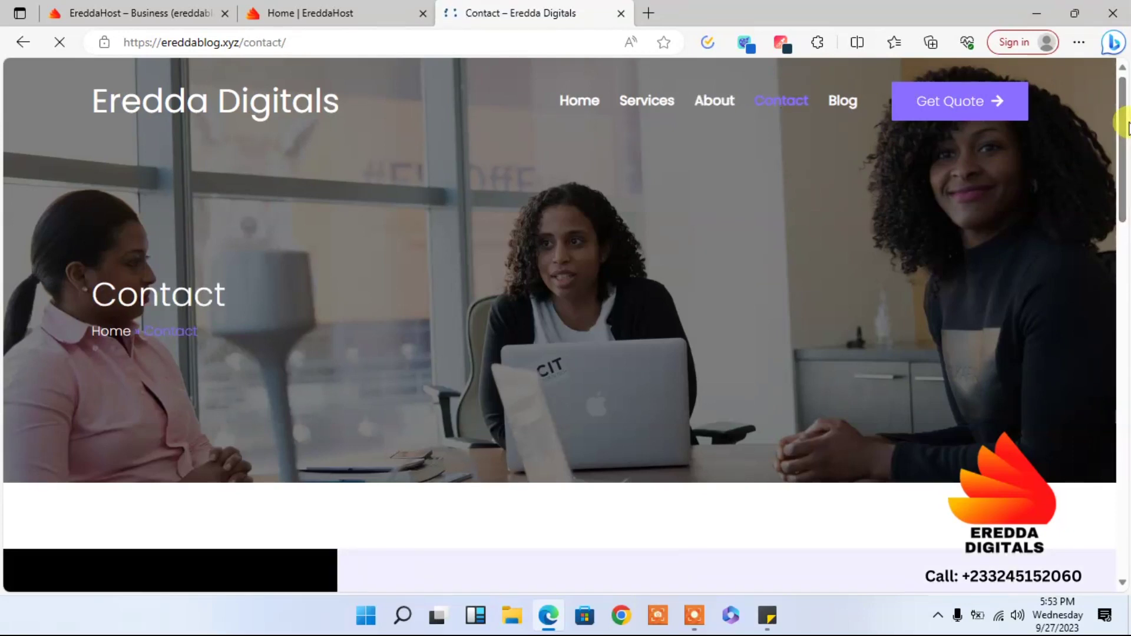
scroll(1124, 230, down, 1)
scroll(1124, 230, down, 12)
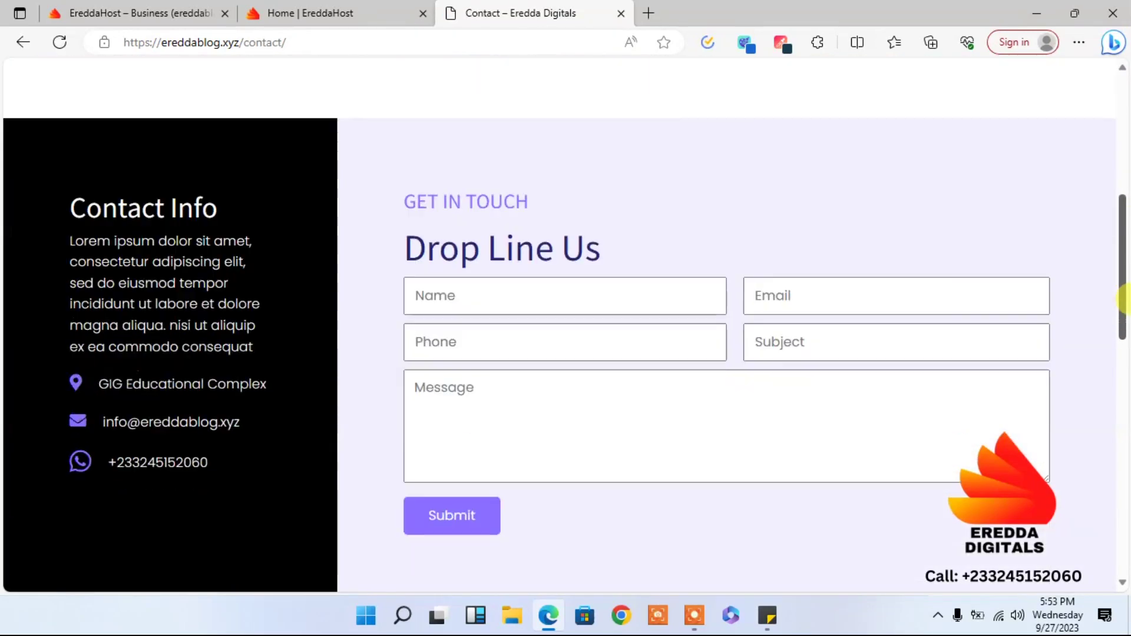
scroll(1083, 154, up, 14)
scroll(1083, 154, down, 12)
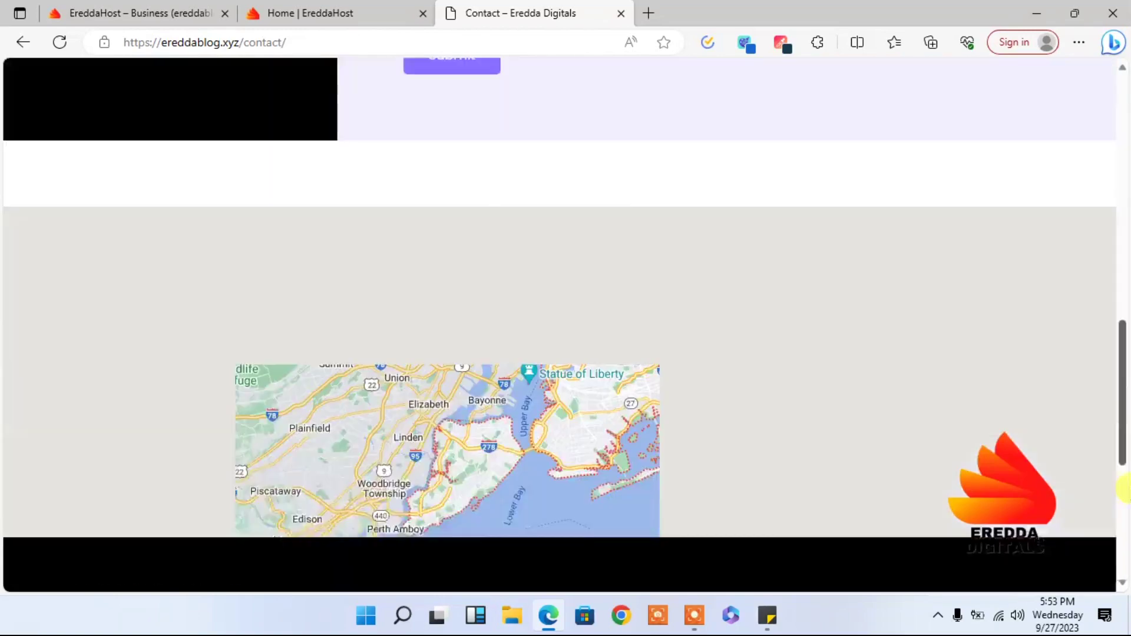
scroll(1048, 345, up, 8)
scroll(1052, 319, up, 8)
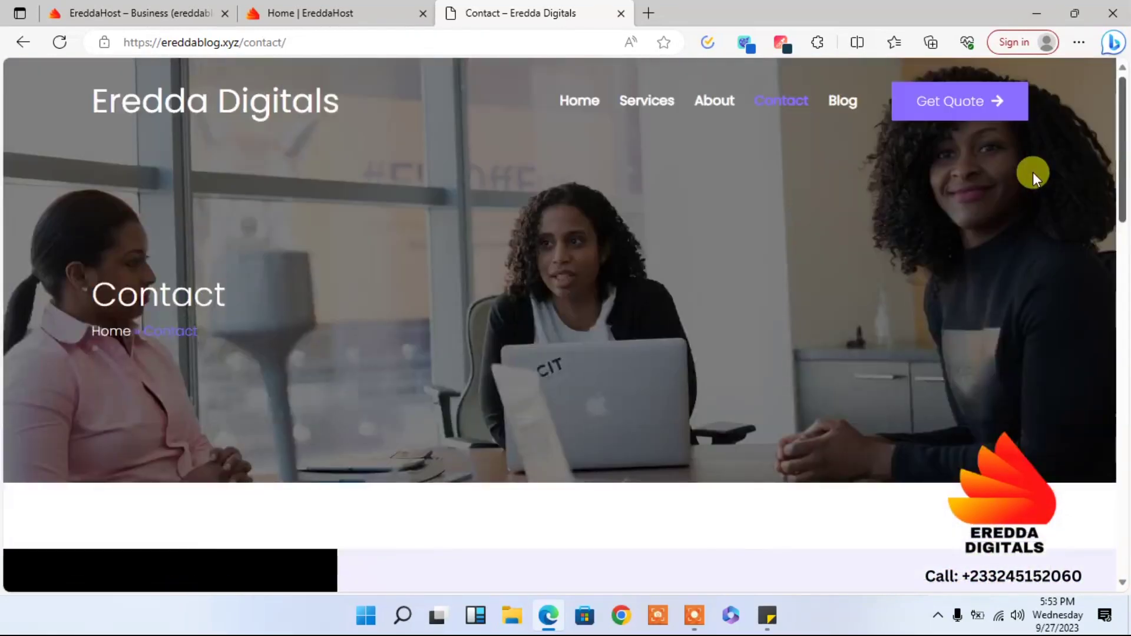
drag(1119, 204, 1121, 139)
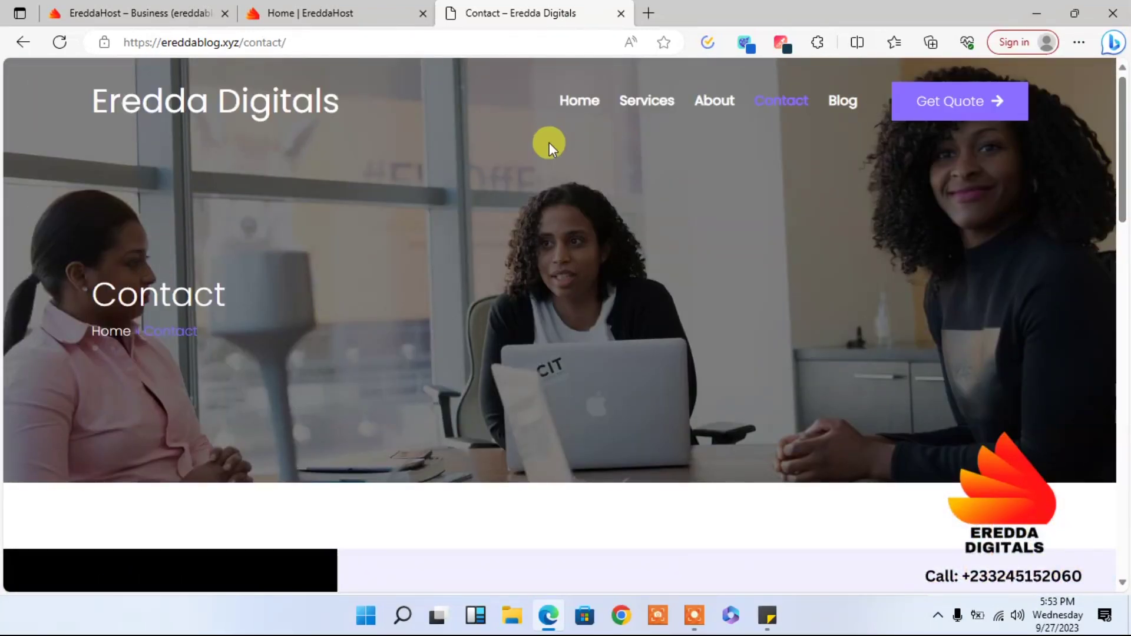
click(323, 8)
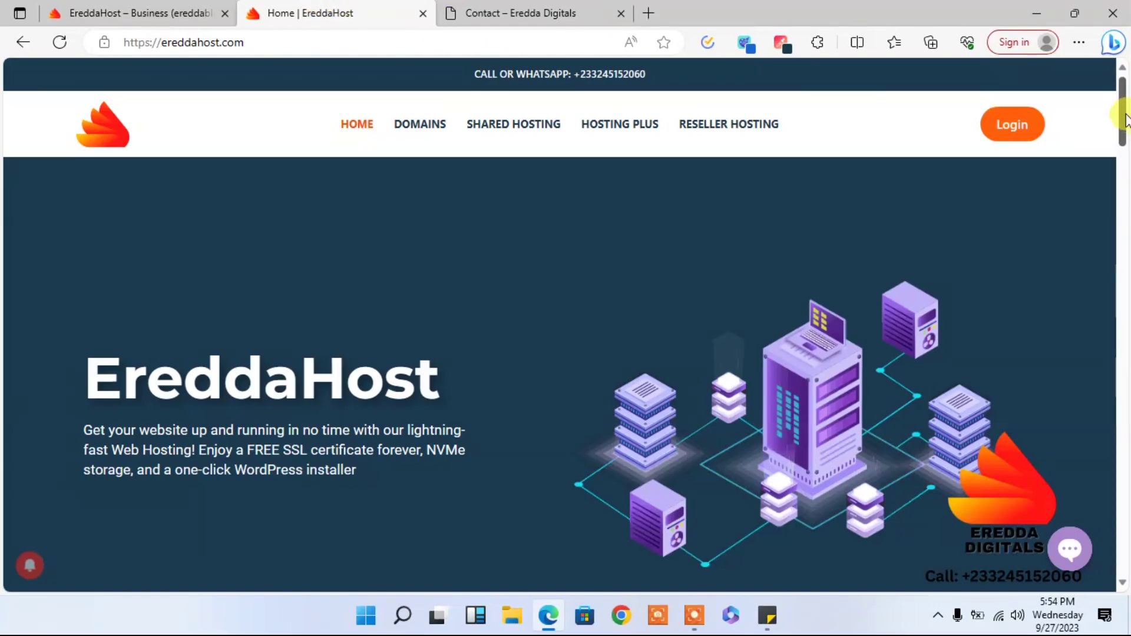
Step: Review the Hosting Plus plan pricing cards, then close the EreddaHost tab
scroll(1123, 130, down, 3)
scroll(1119, 118, up, 3)
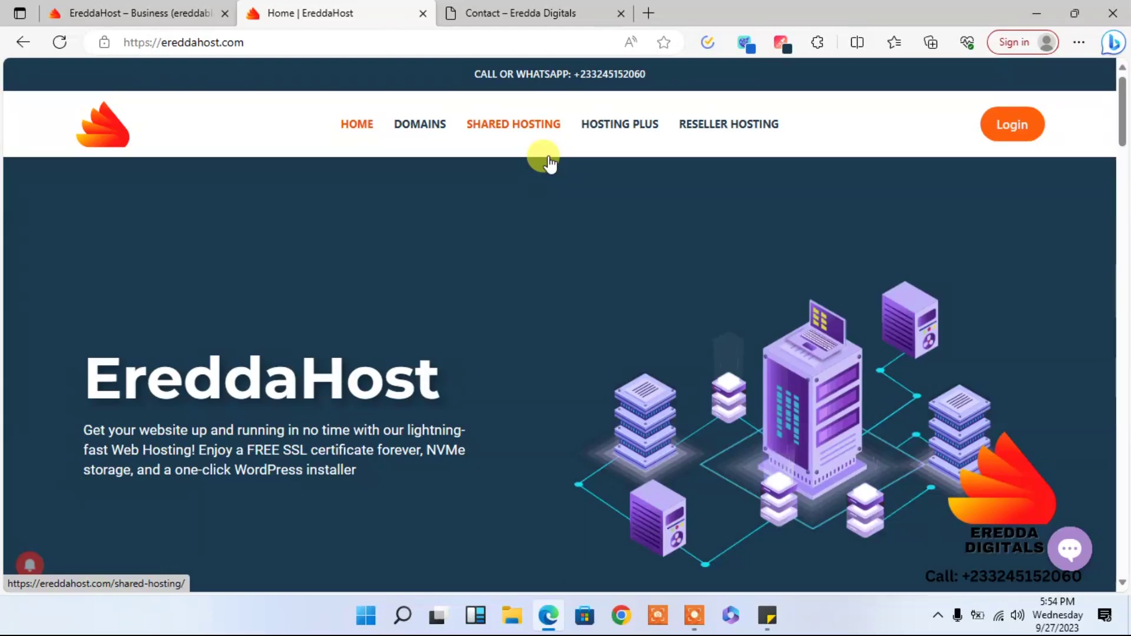
click(625, 139)
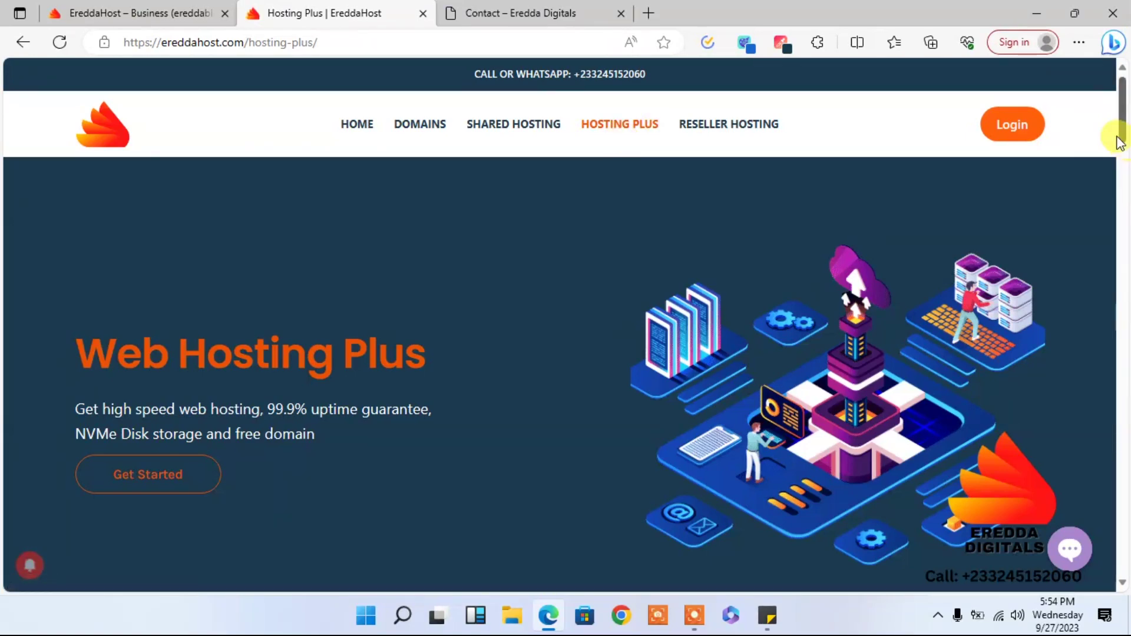
drag(1123, 132, 1122, 230)
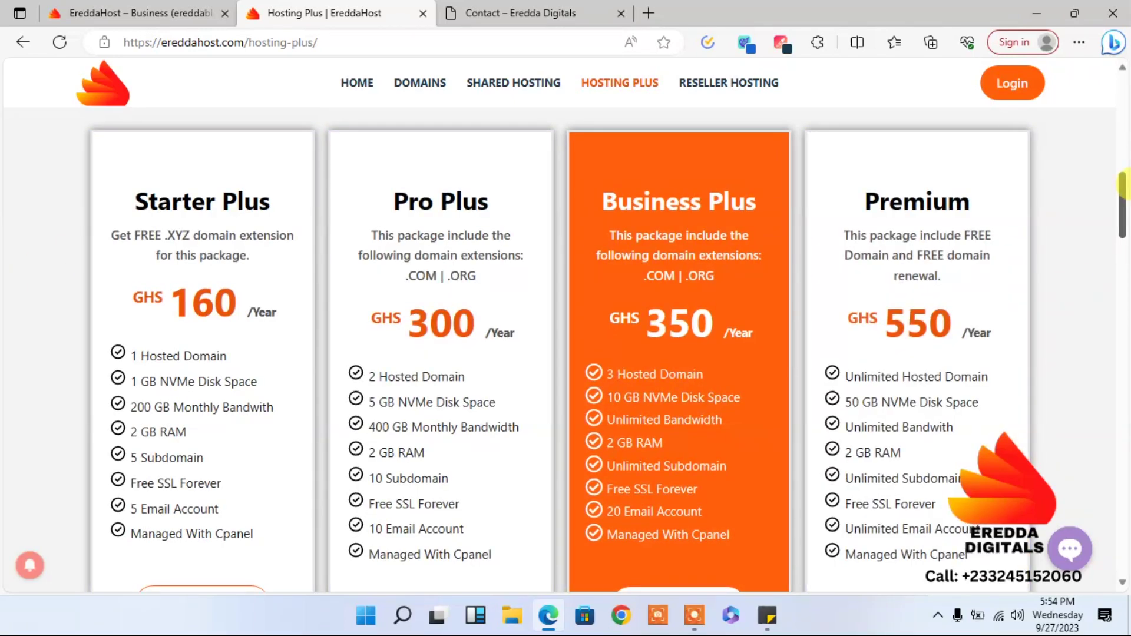
drag(1123, 186, 1091, 68)
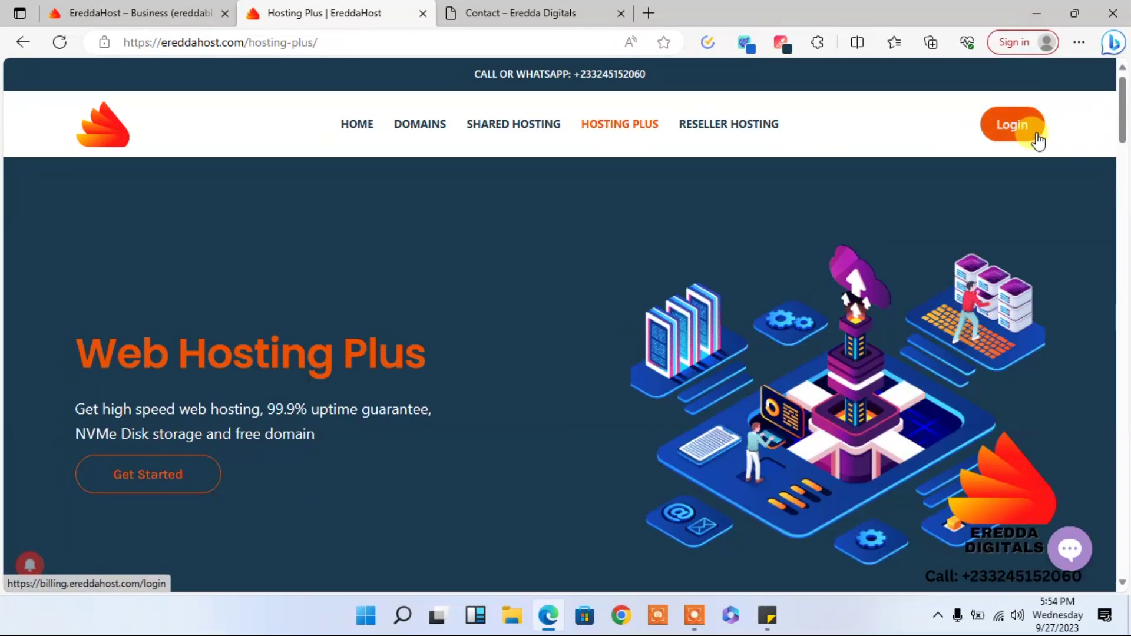
drag(1121, 89, 1123, 187)
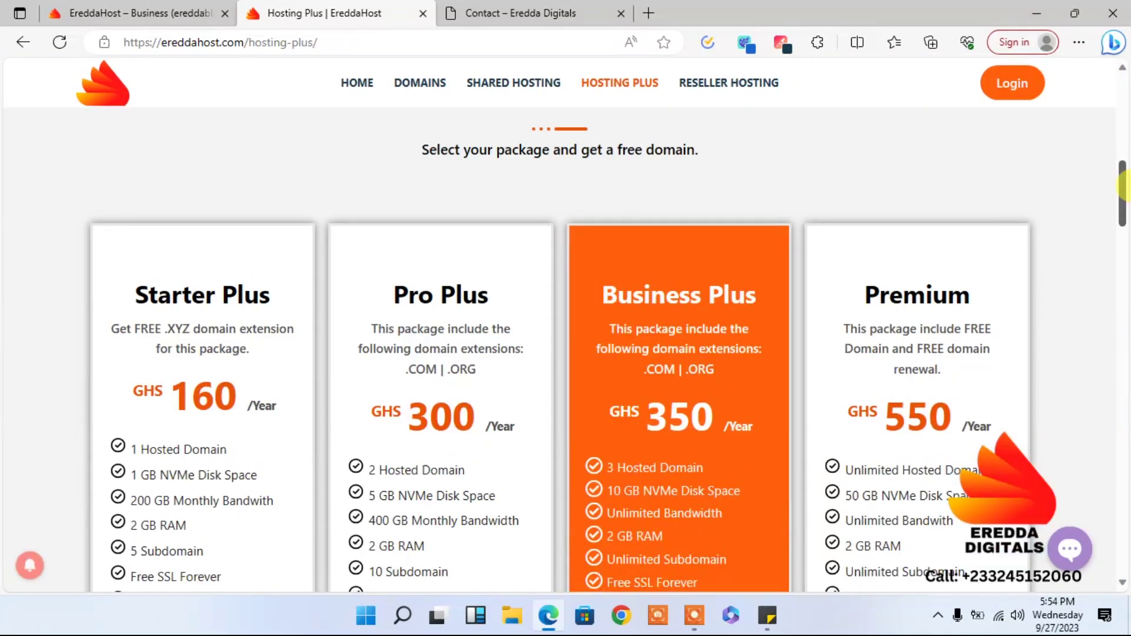
scroll(884, 294, down, 5)
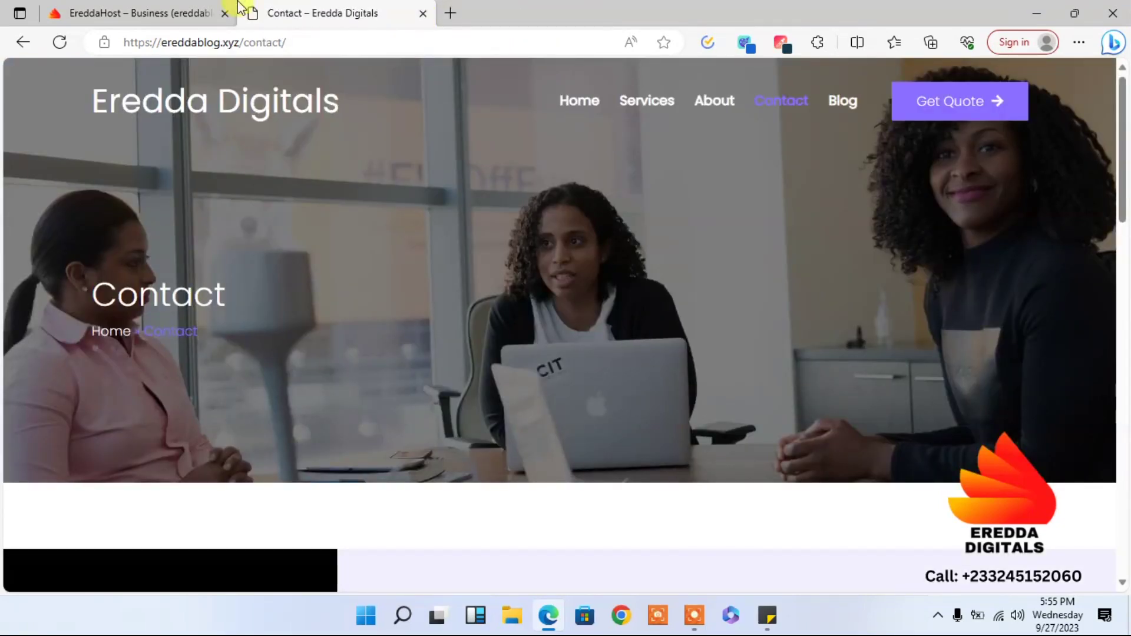
Step: From the billing page, try the control panel login and go to the Eredda Digitals site
click(126, 12)
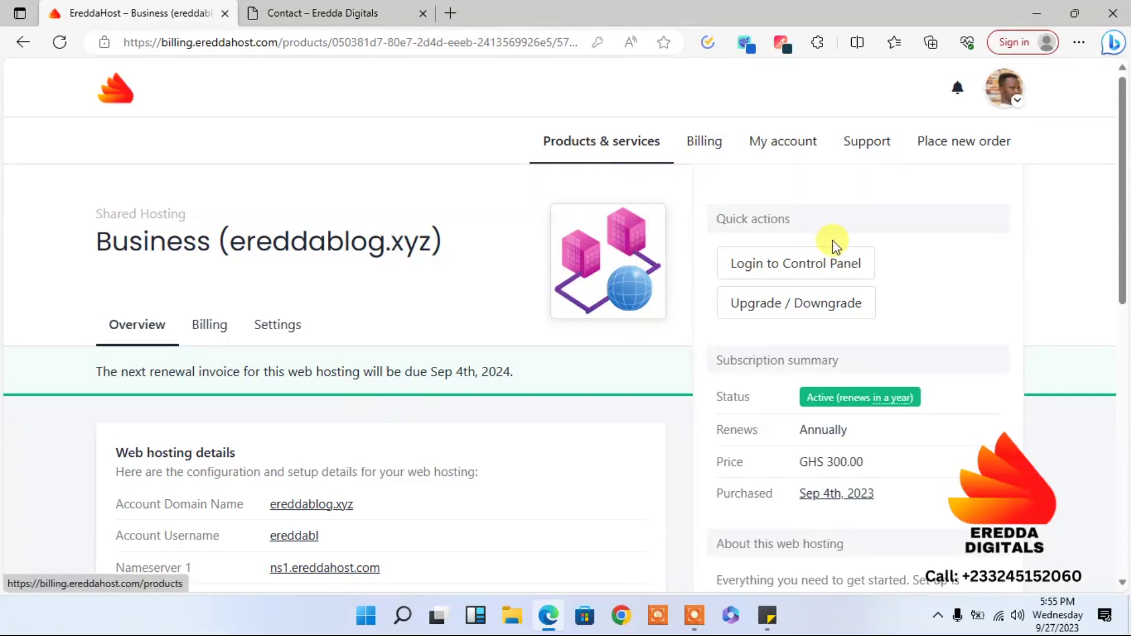
click(781, 274)
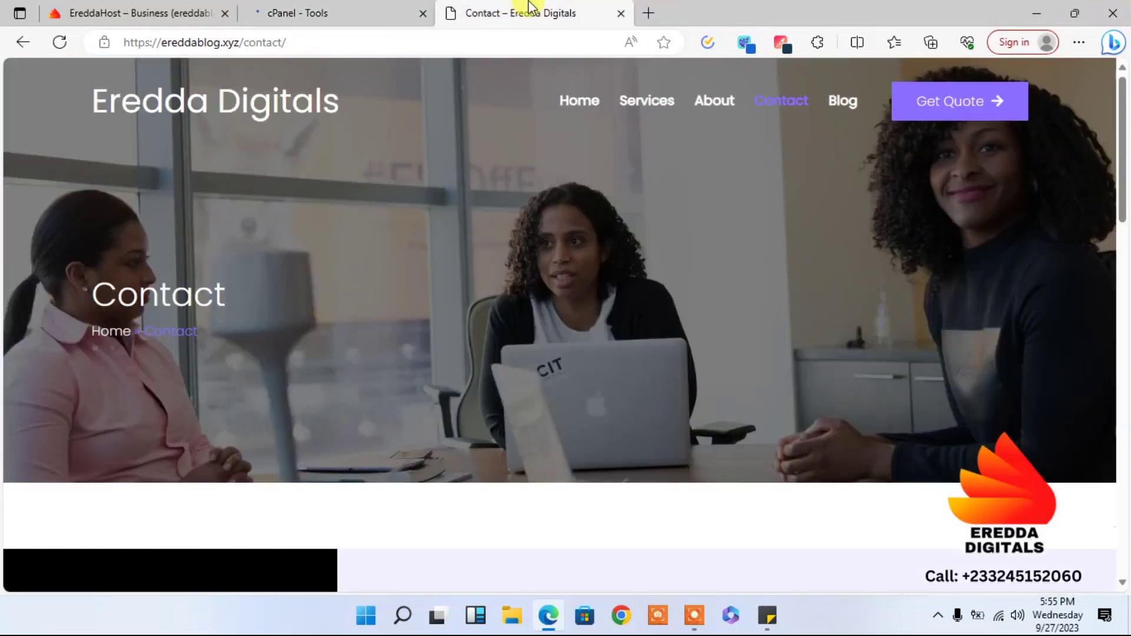
click(326, 109)
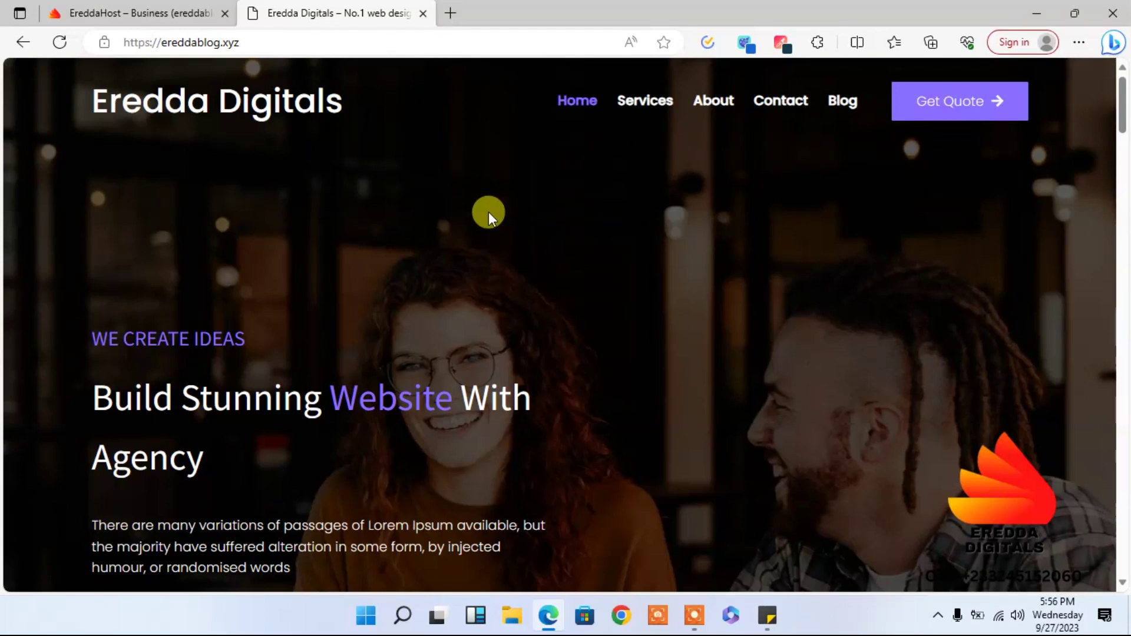
Step: Reload ereddablog.xyz until it shows 404, then log in to the Control Panel again
click(60, 41)
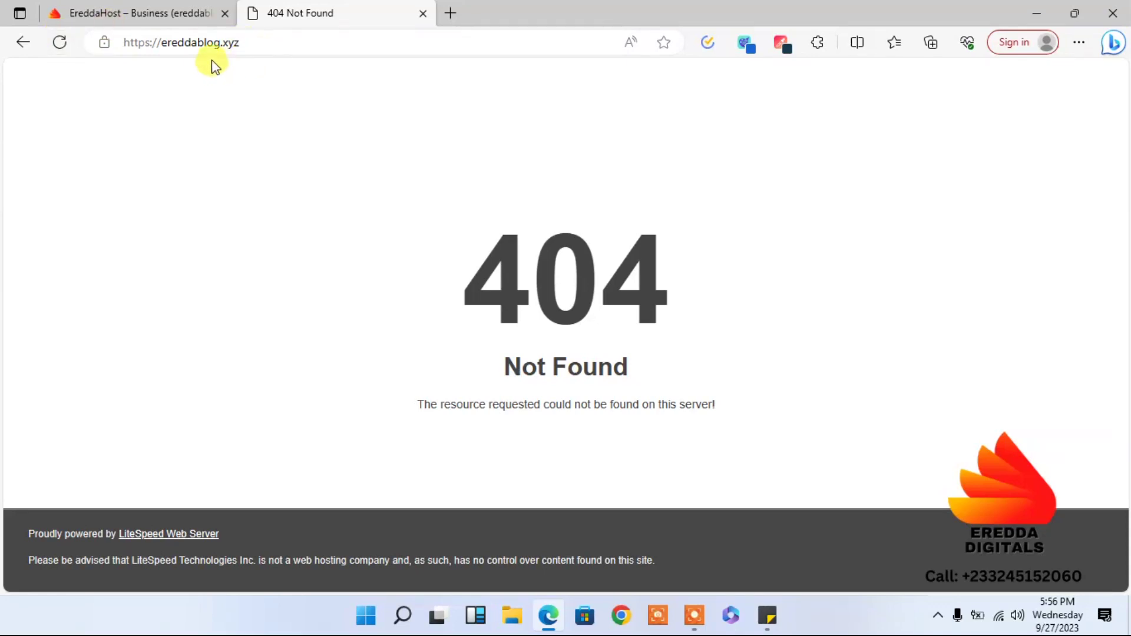
click(57, 43)
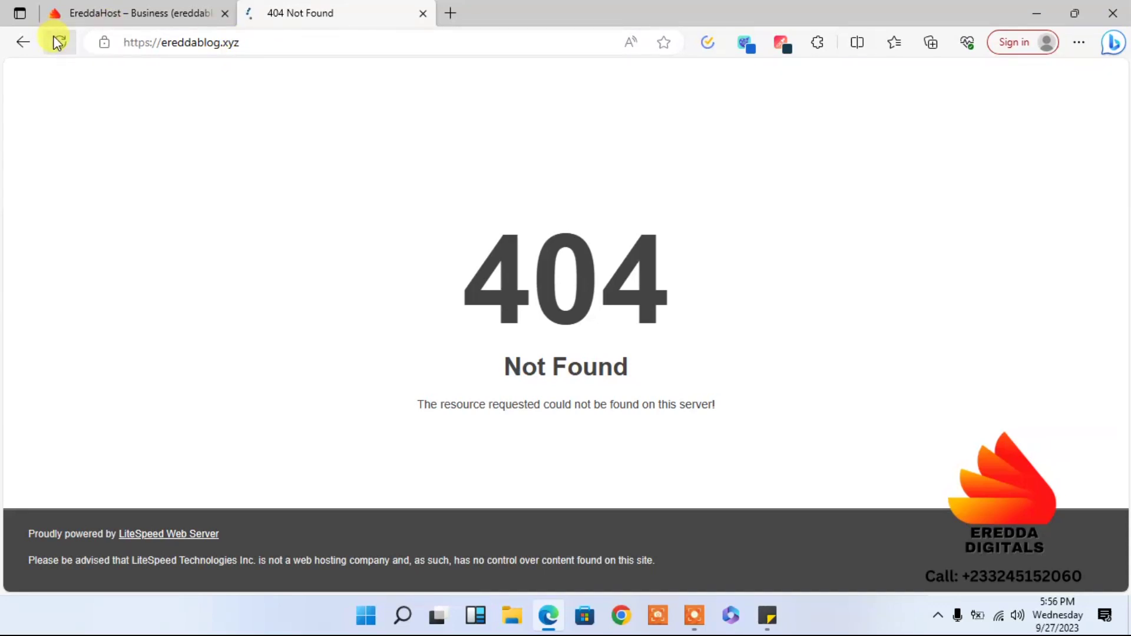
click(141, 9)
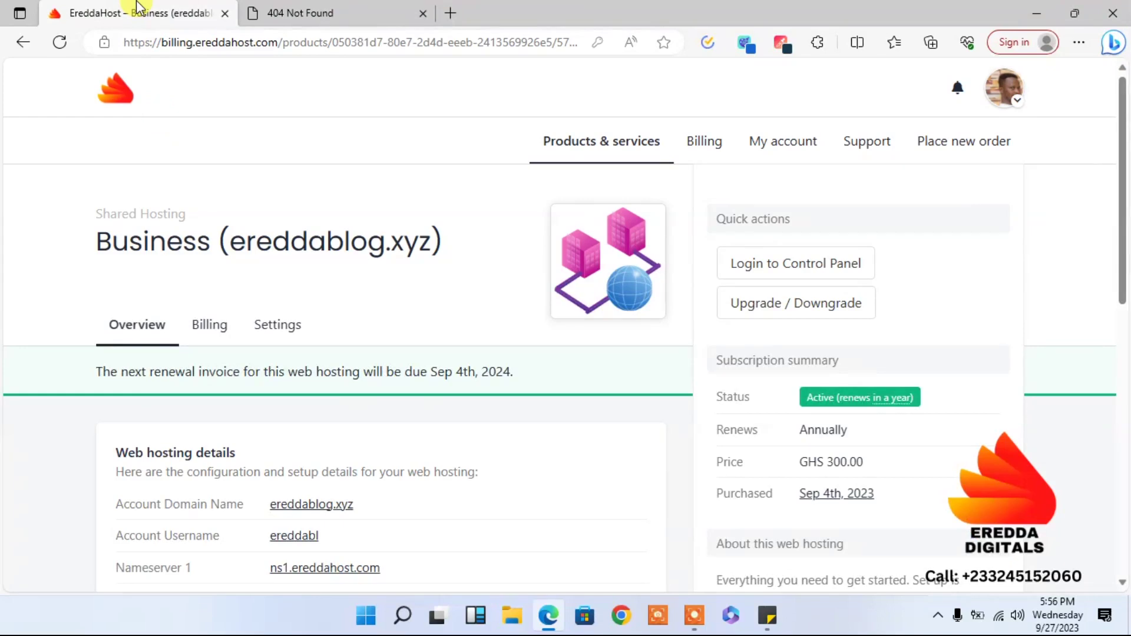
click(782, 261)
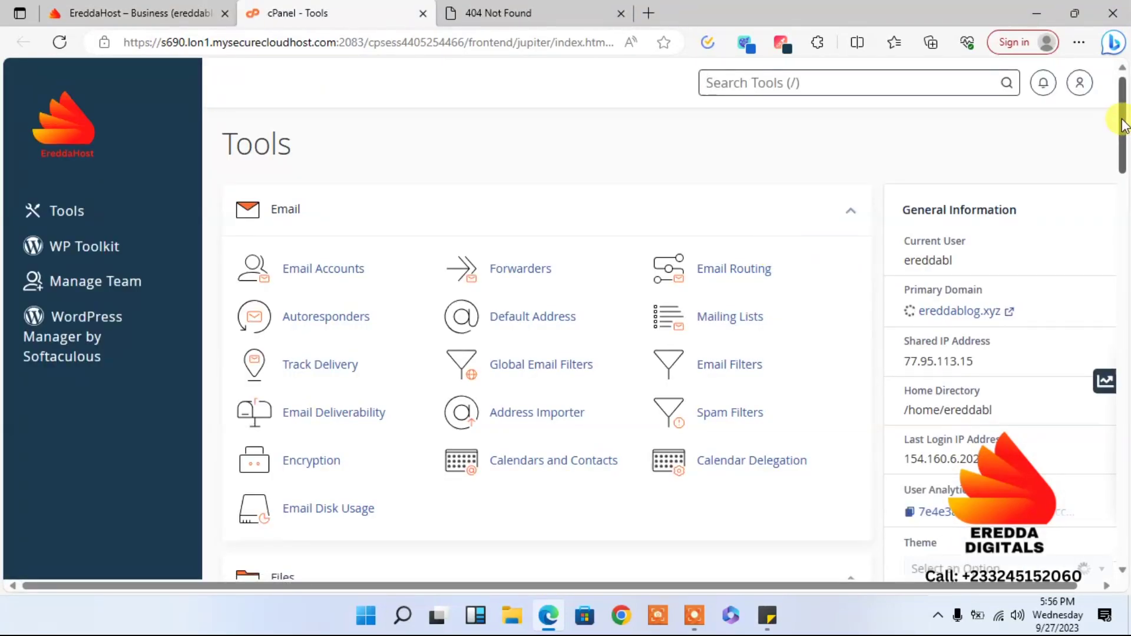
Step: Scroll to Software in cPanel Tools and launch SitePad Website Builder
drag(1123, 127, 1122, 374)
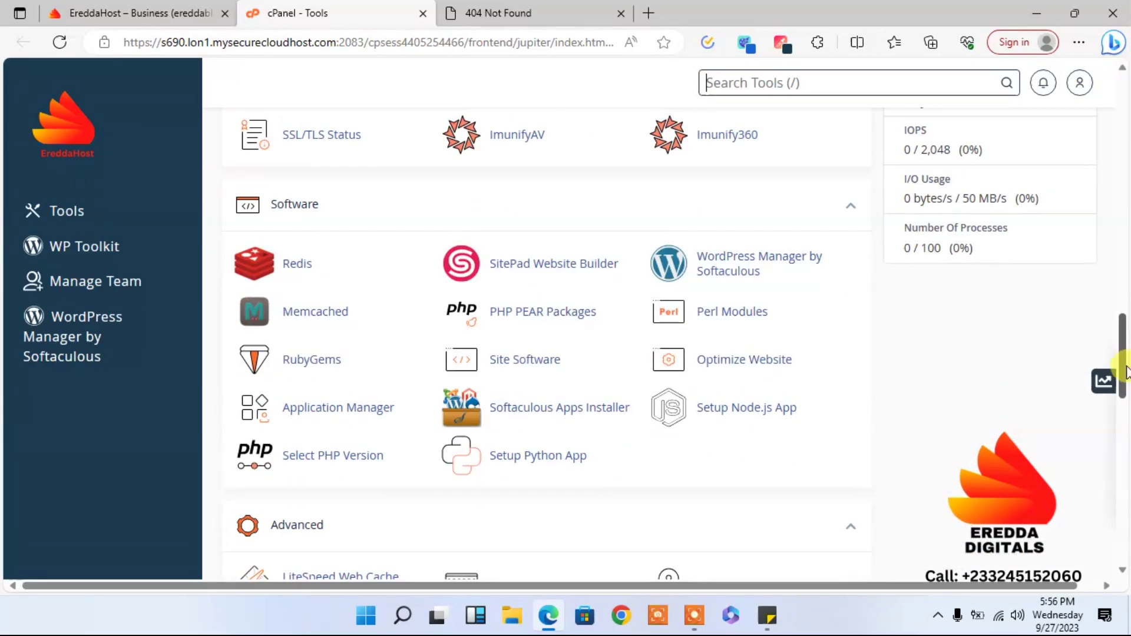
click(561, 273)
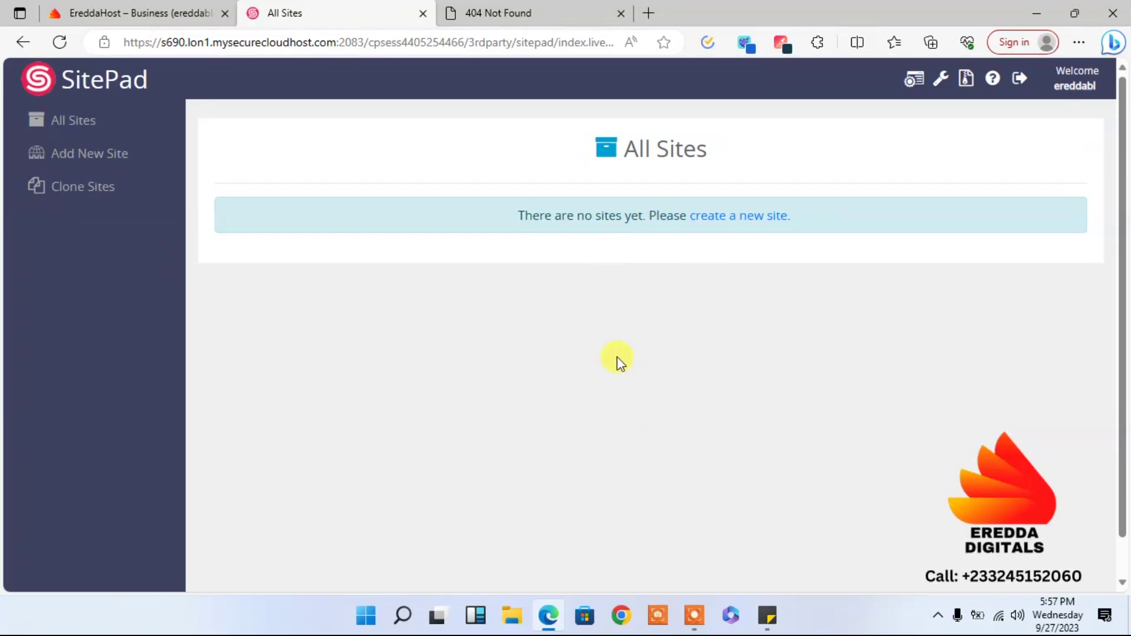
Step: Create a new site and get past the wizard intro to the 852-theme gallery
click(719, 227)
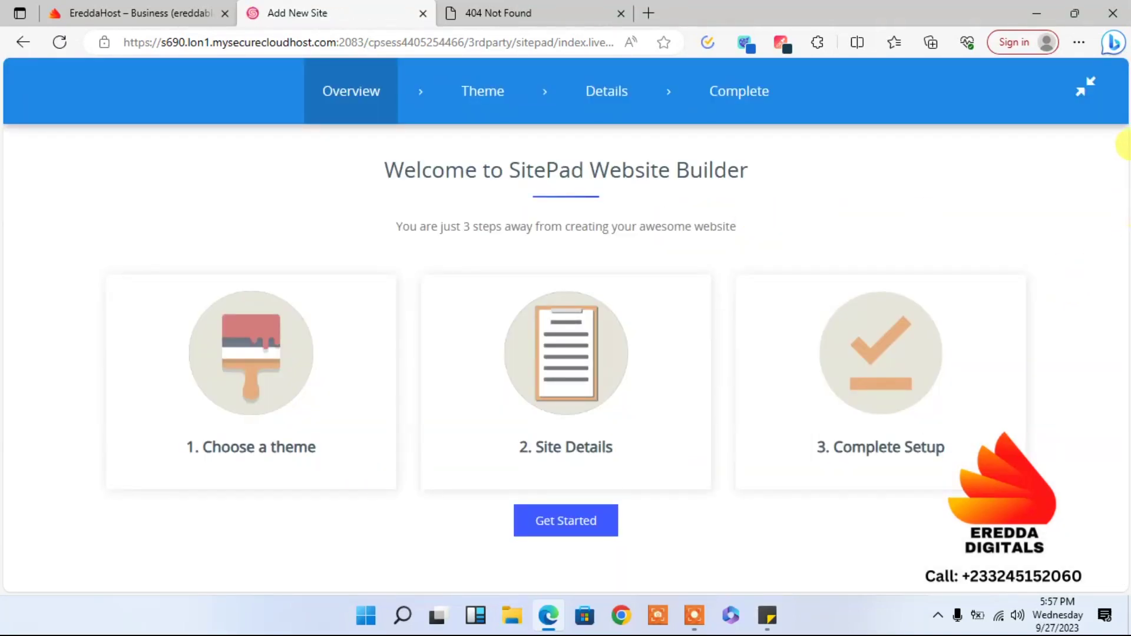
key(ctrl+a)
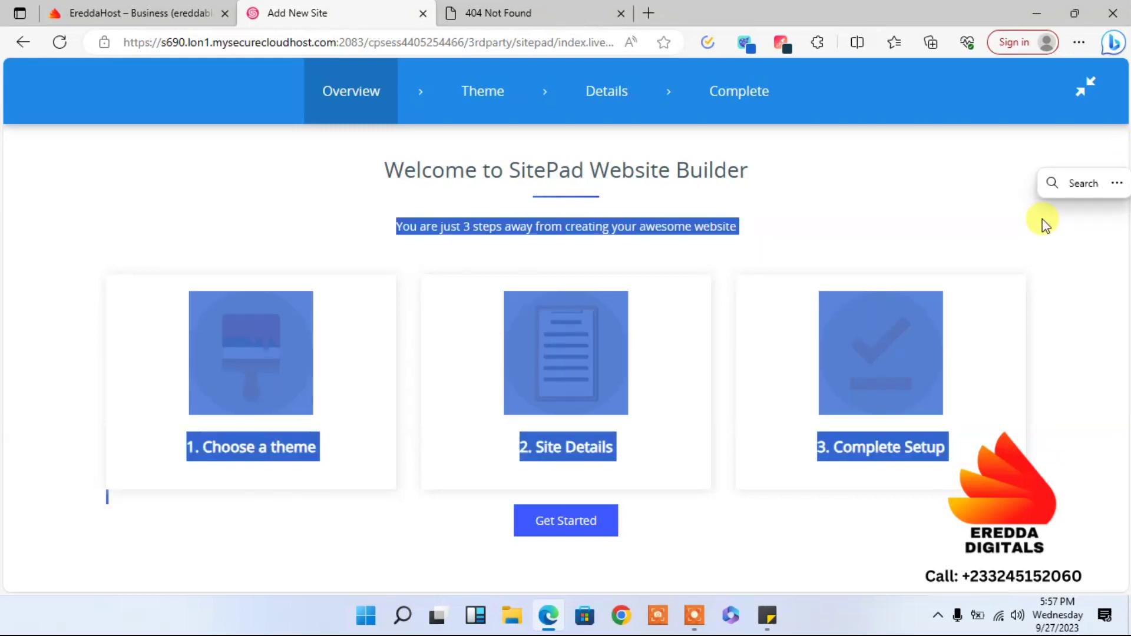
click(1042, 219)
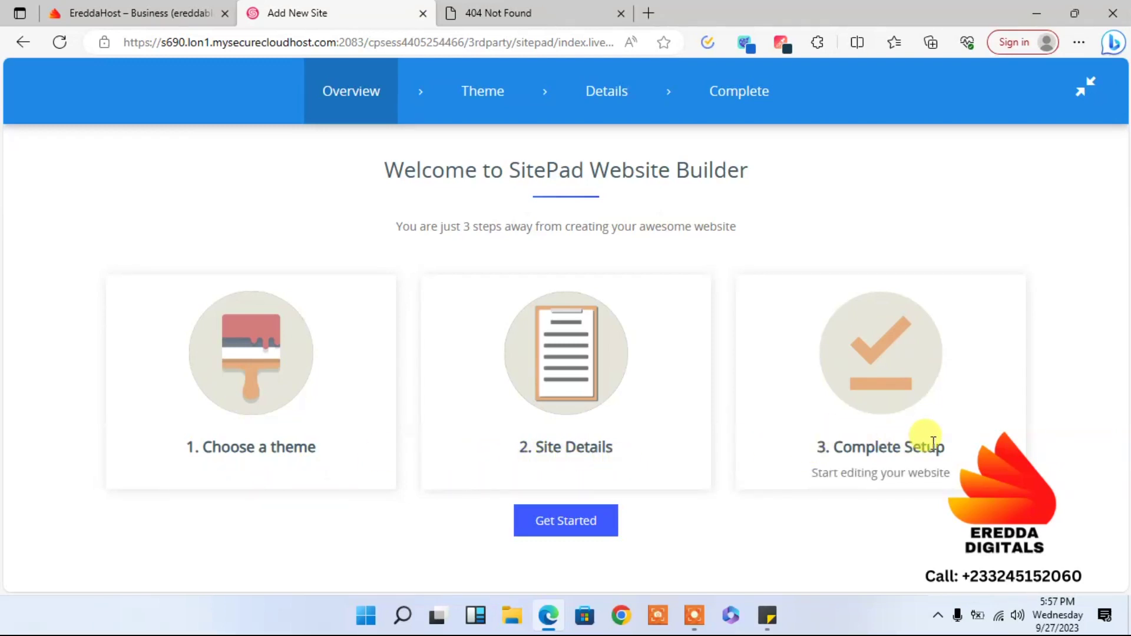
click(565, 520)
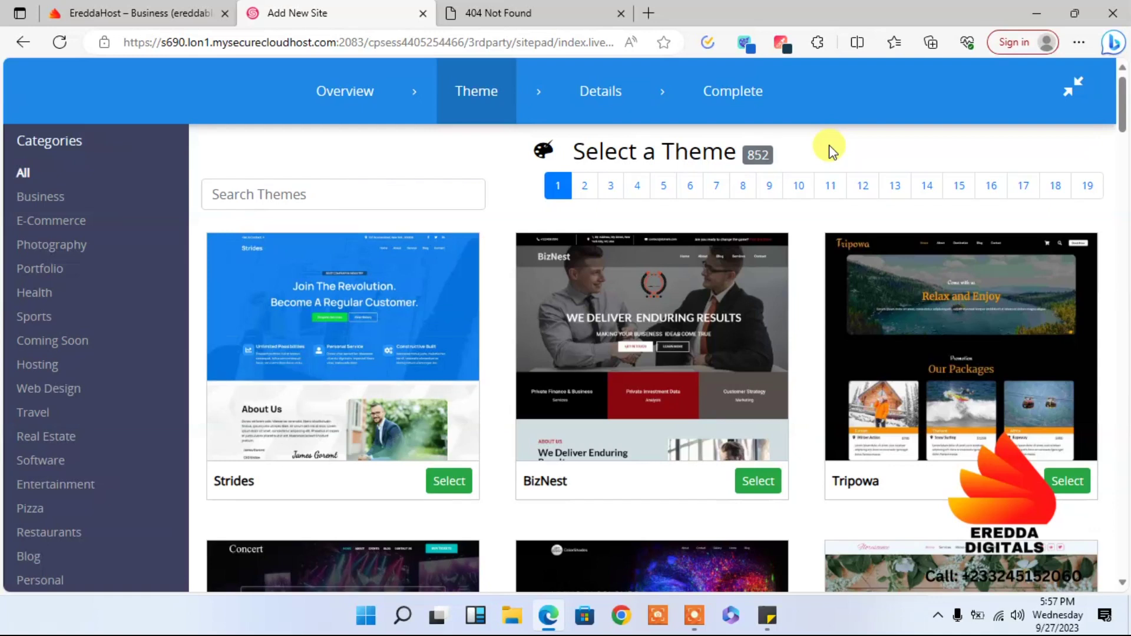
Step: Browse the Business and E-Commerce theme categories
click(33, 203)
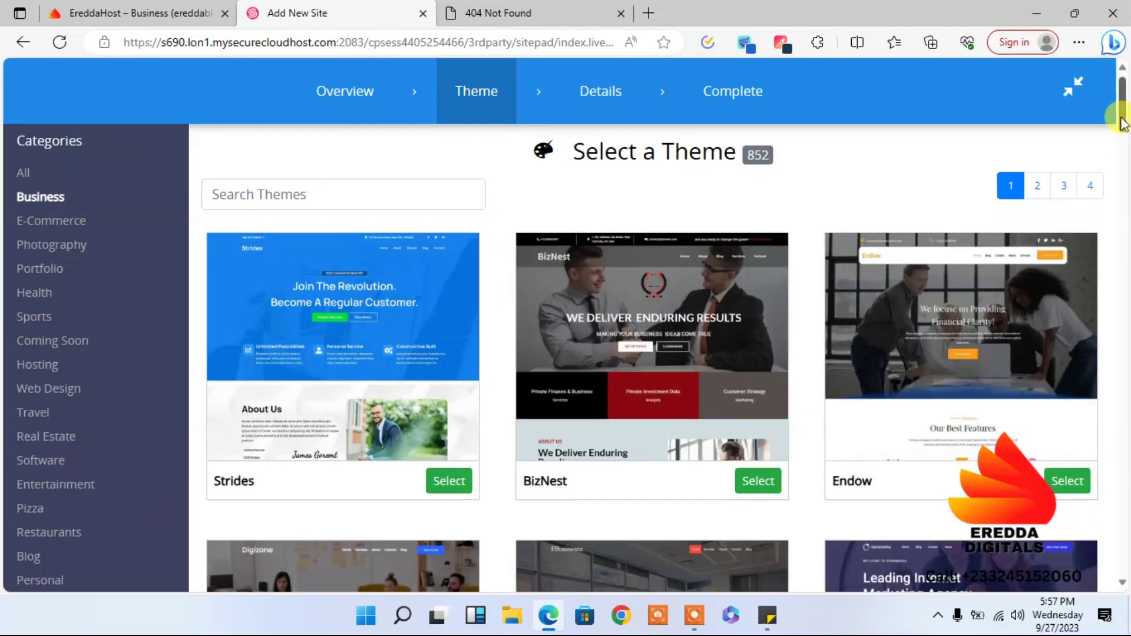
scroll(1121, 124, down, 12)
scroll(1125, 94, up, 12)
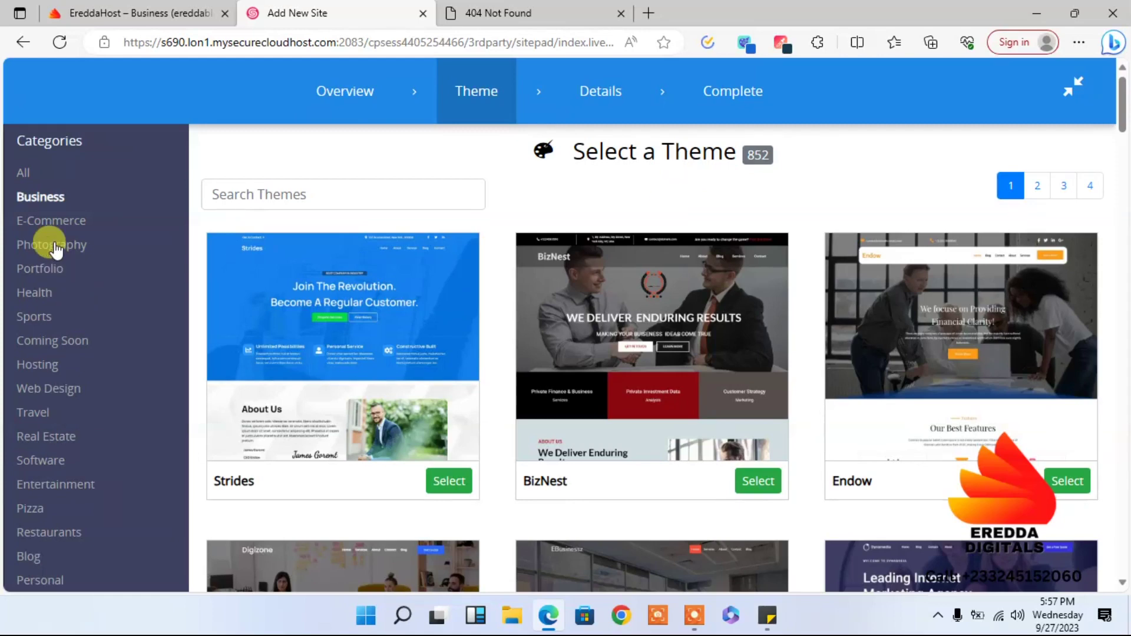
click(50, 223)
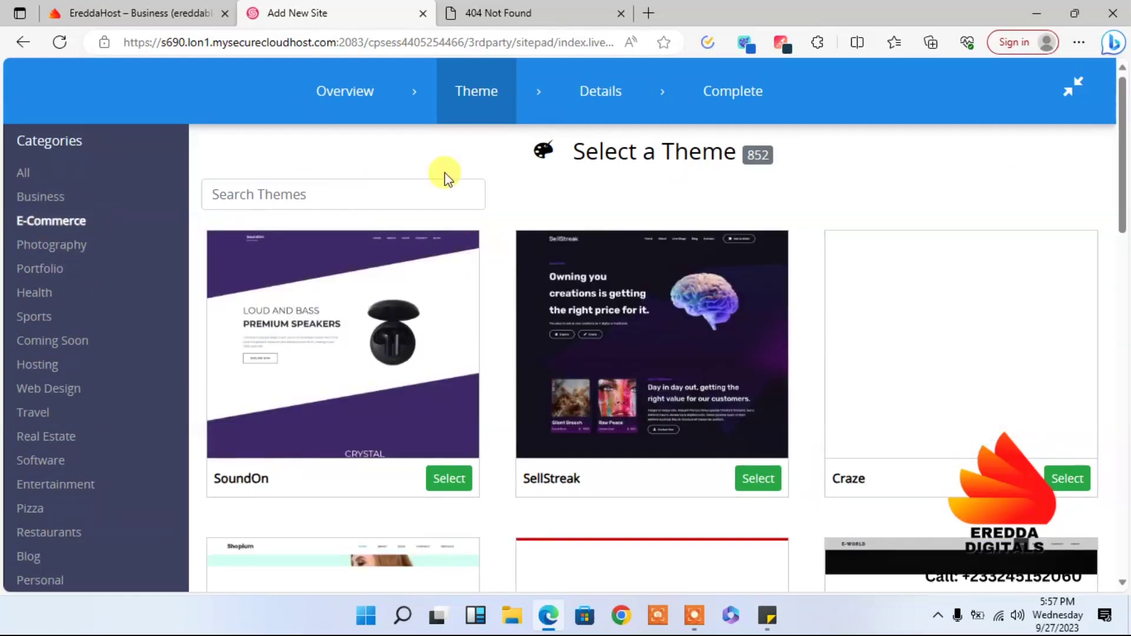
drag(1119, 177, 1071, 132)
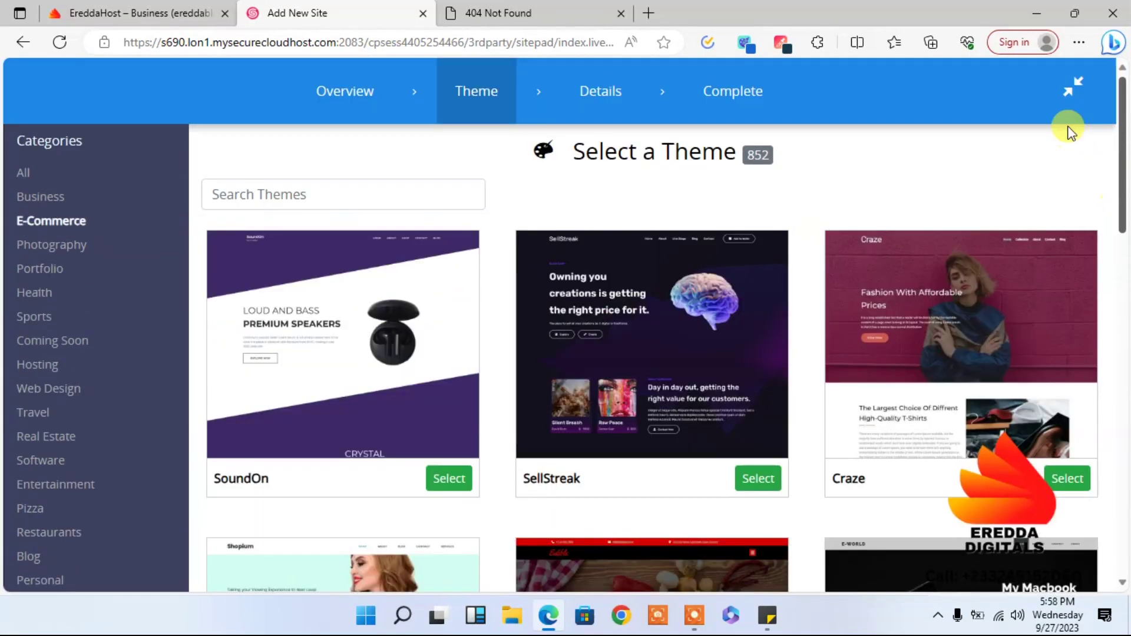
Step: Check the Photography, Portfolio, Health and E-Commerce categories, then filter to Web Design
click(64, 246)
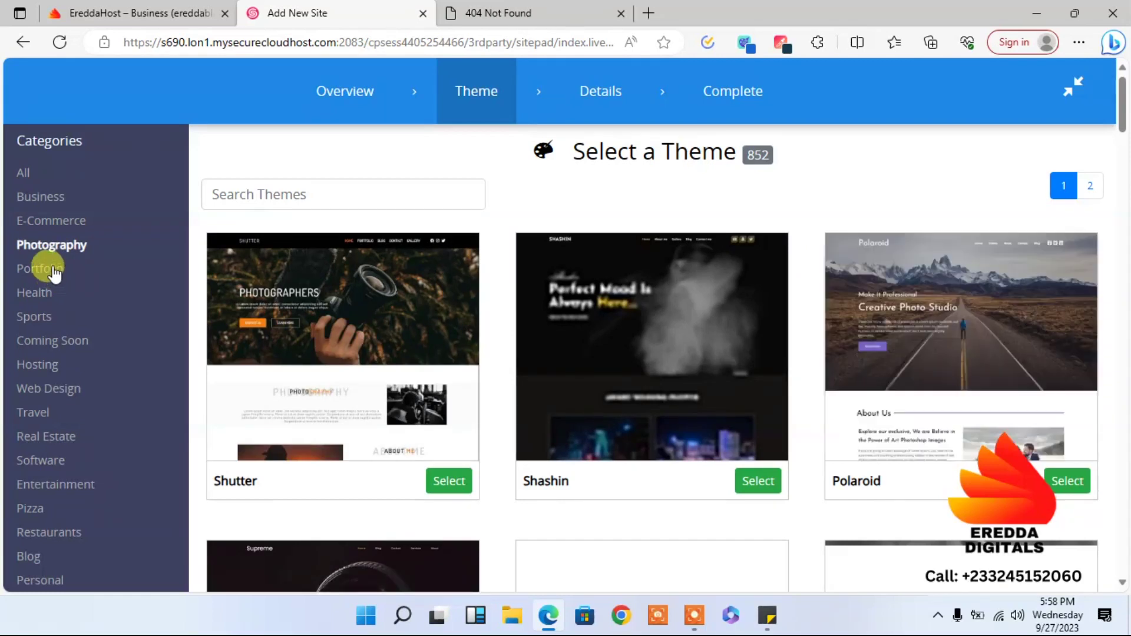
click(54, 271)
click(44, 298)
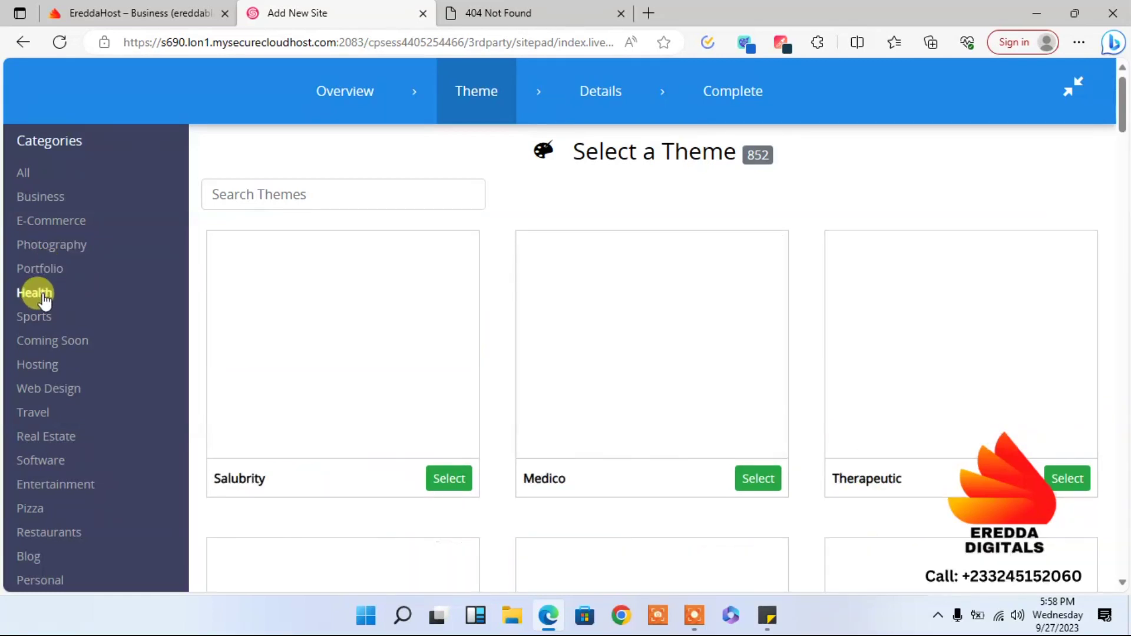
click(68, 221)
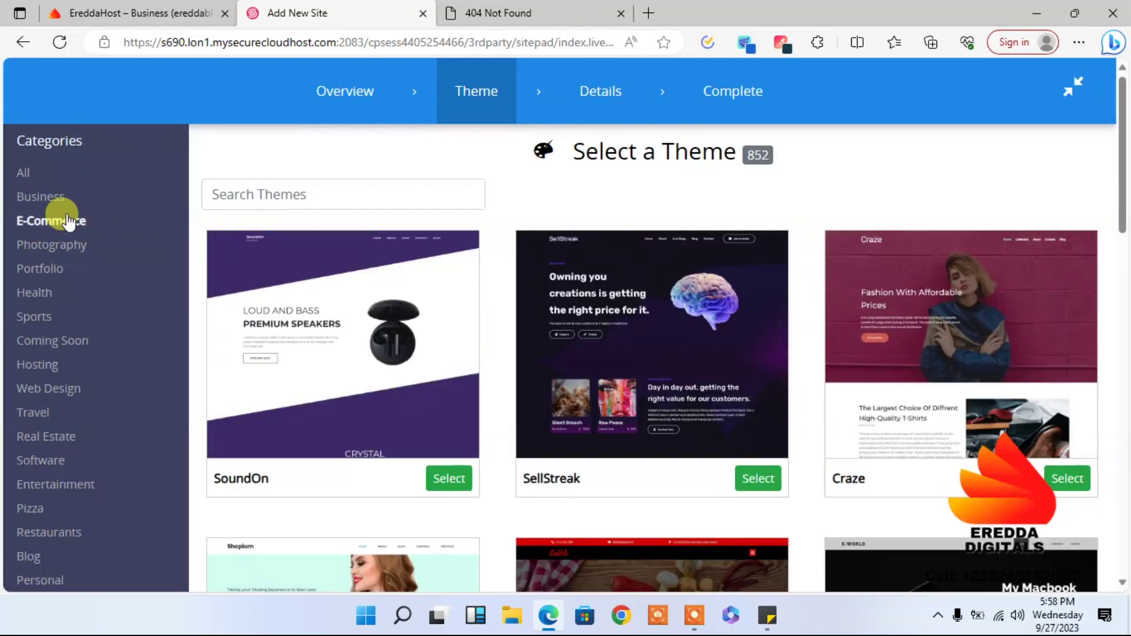
scroll(59, 294, down, 1)
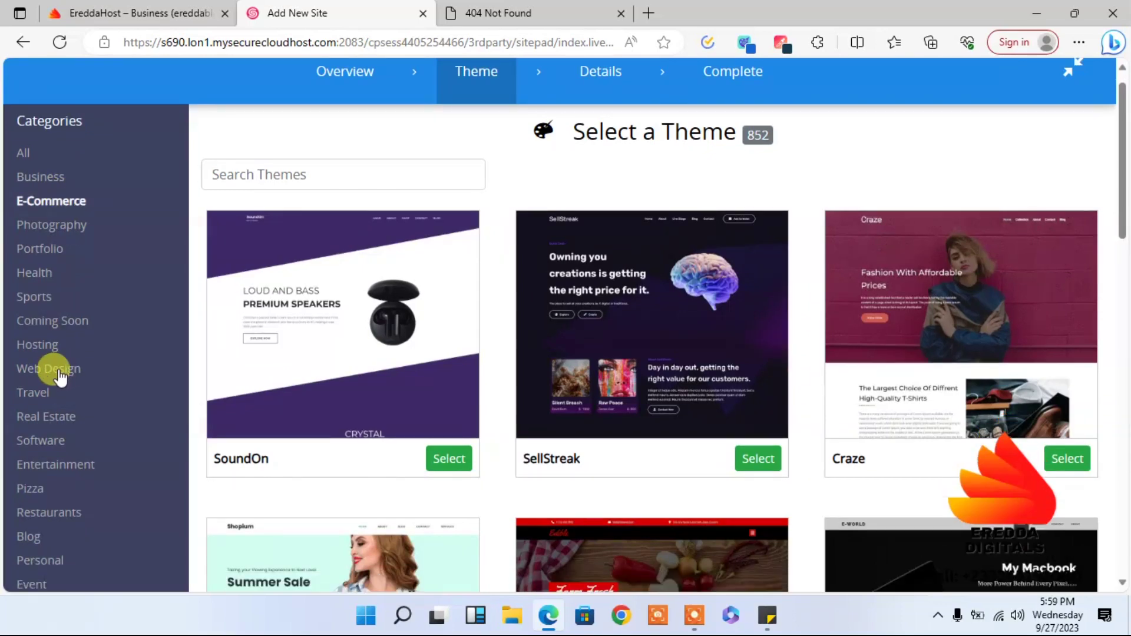
click(56, 370)
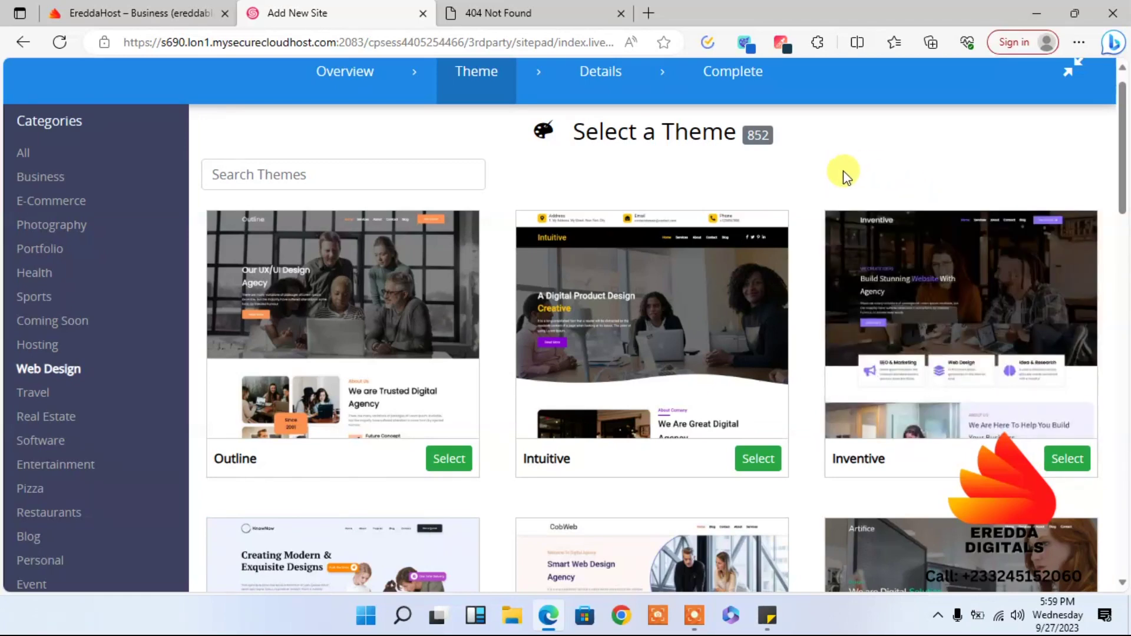
mouse_move(866, 243)
Step: Back out of the accidental Intuitive theme pick and restart the wizard at the Theme step
click(758, 460)
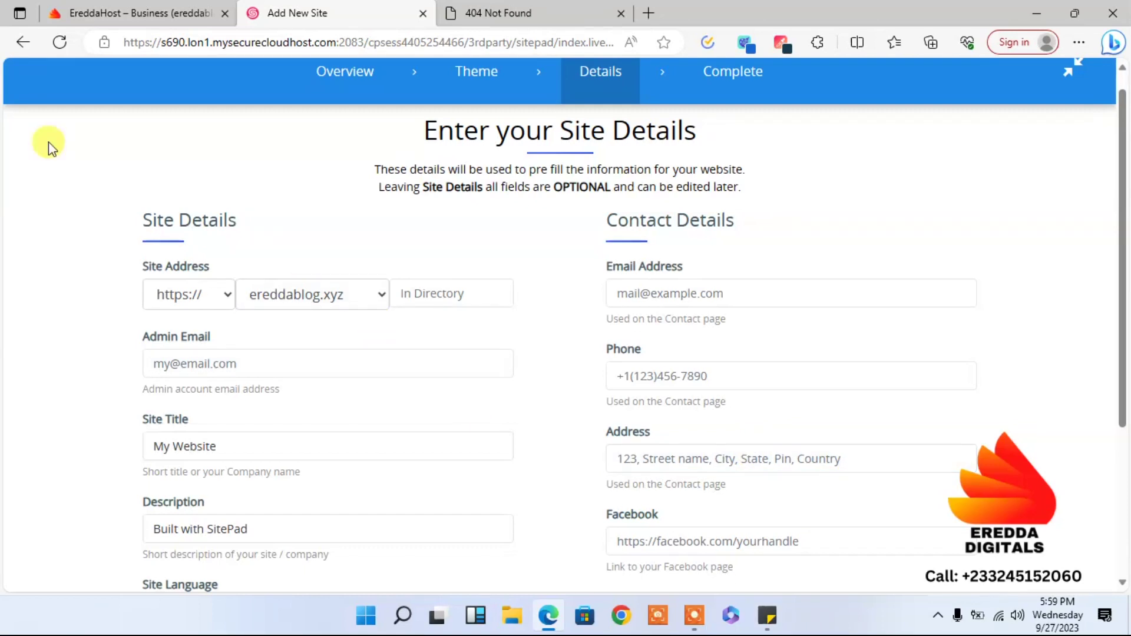
click(24, 46)
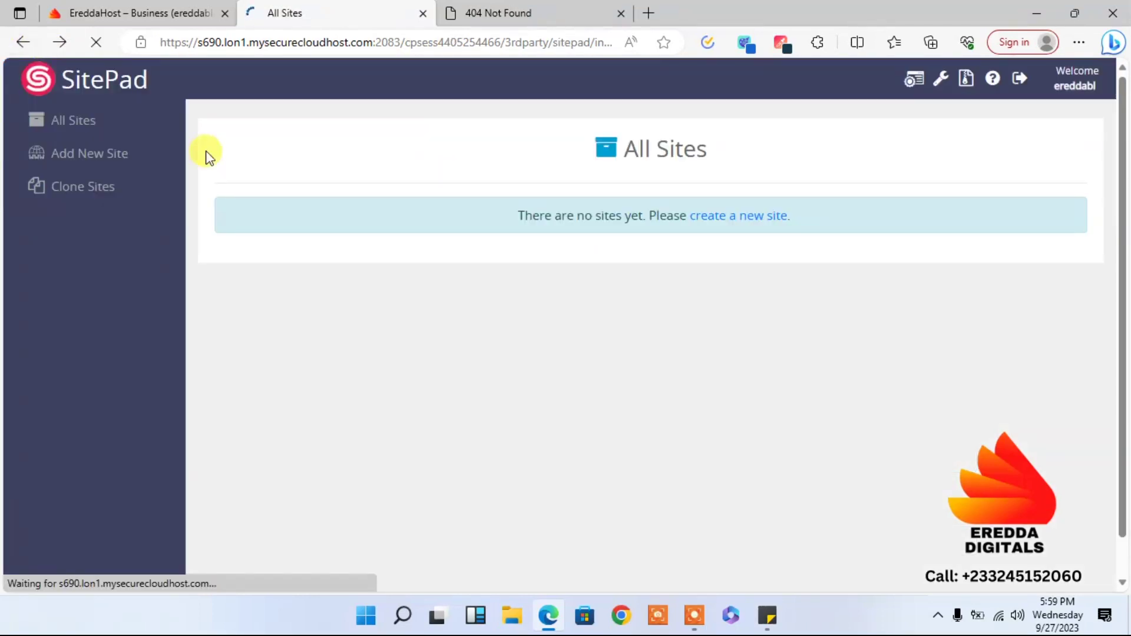
click(711, 219)
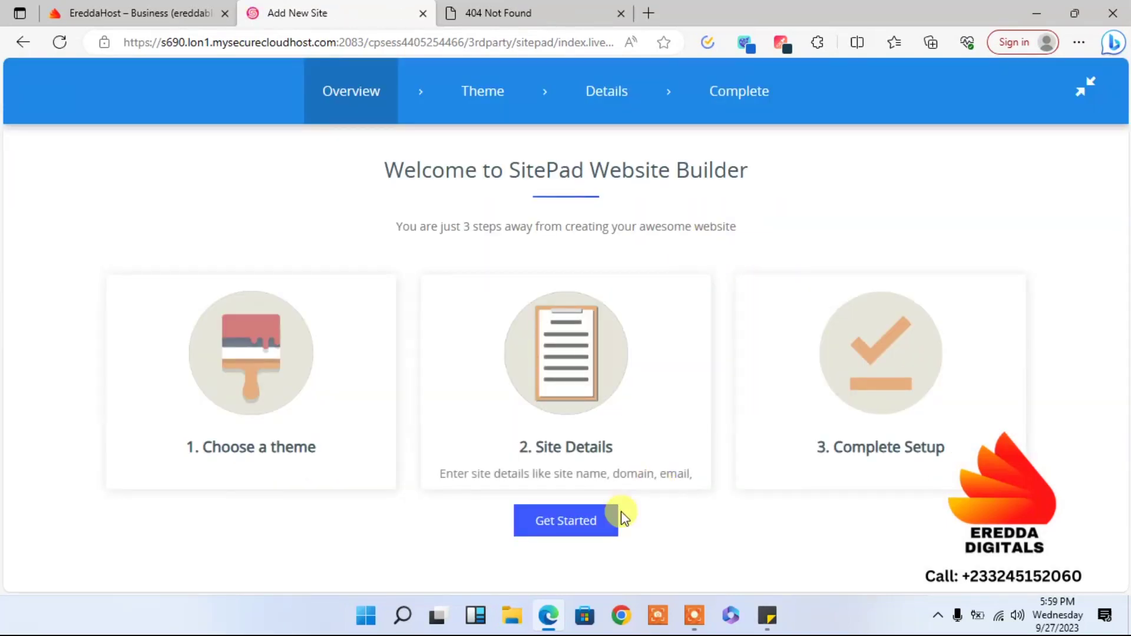
click(563, 521)
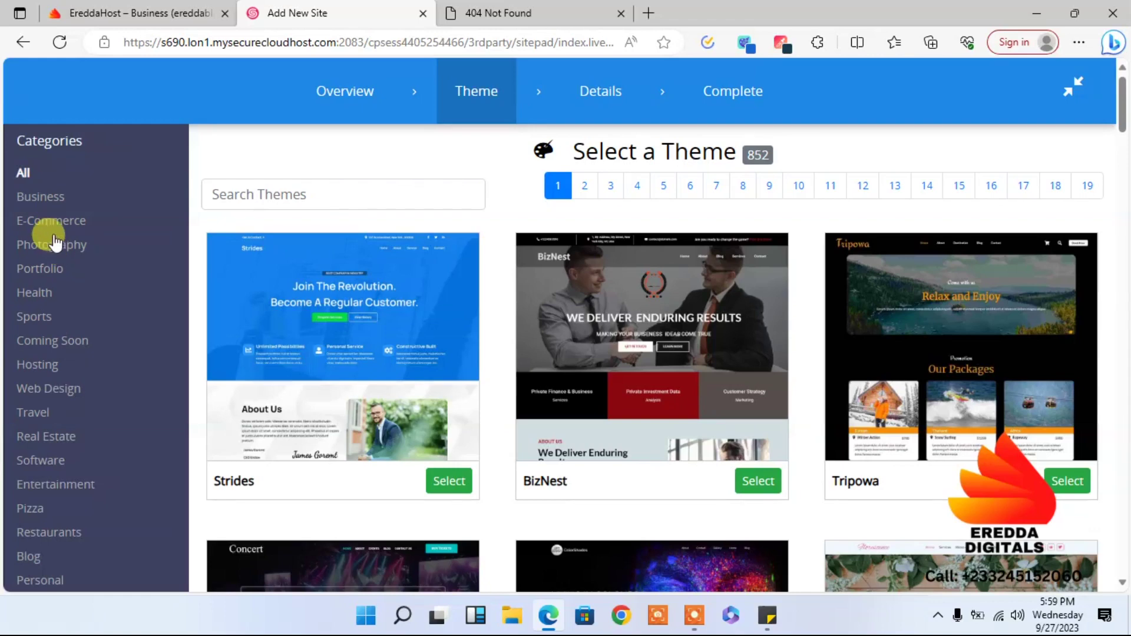
Step: Filter the themes to E-Commerce and scroll down to the Shopium row
click(41, 219)
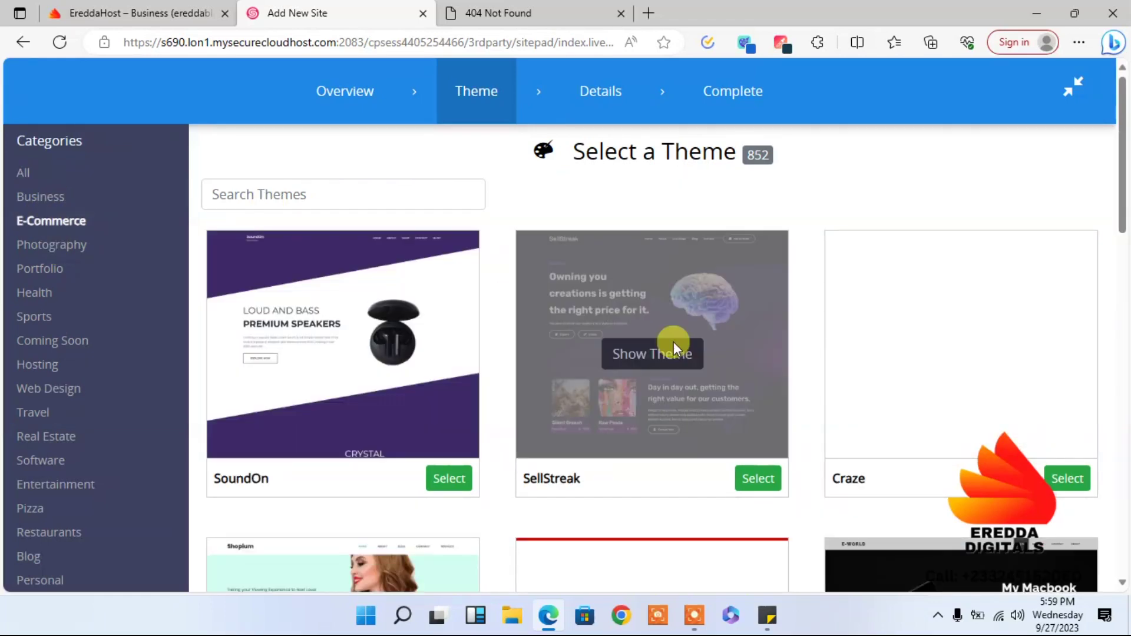
drag(1123, 188, 1121, 291)
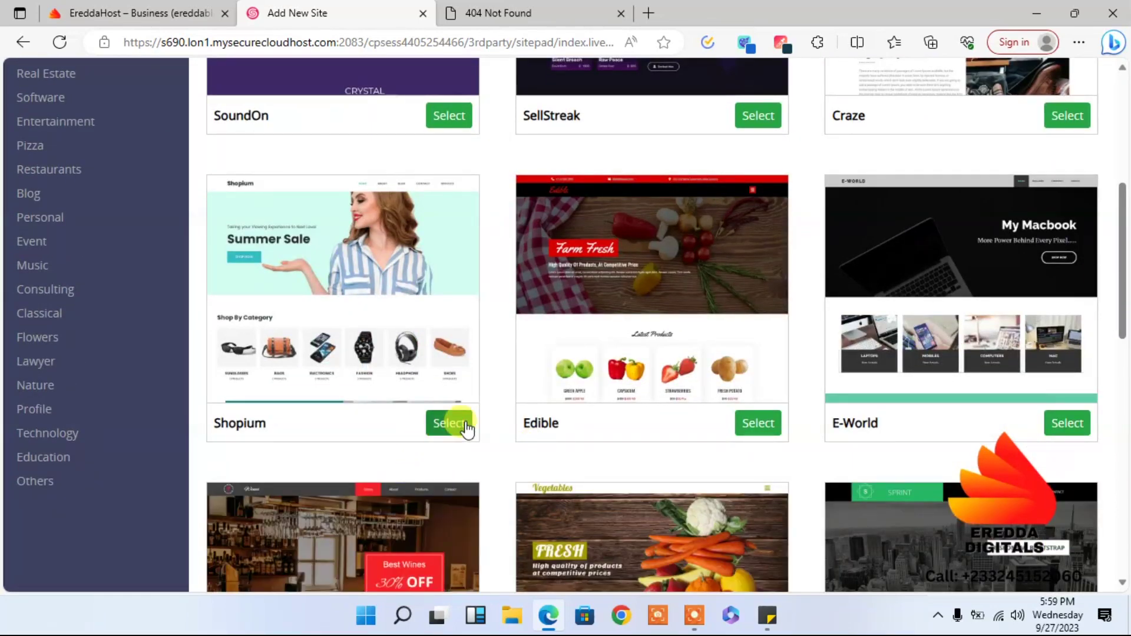
Step: Preview the Shopium live demo, close it, and select Shopium as the theme
mouse_move(380, 328)
click(344, 299)
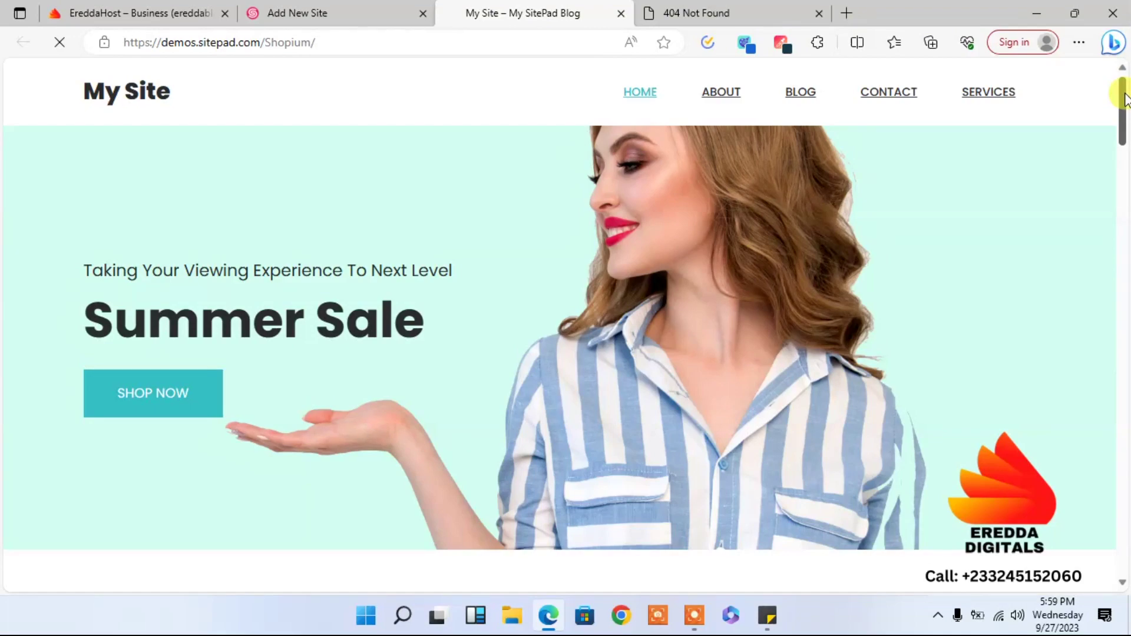
drag(1124, 95, 1094, 94)
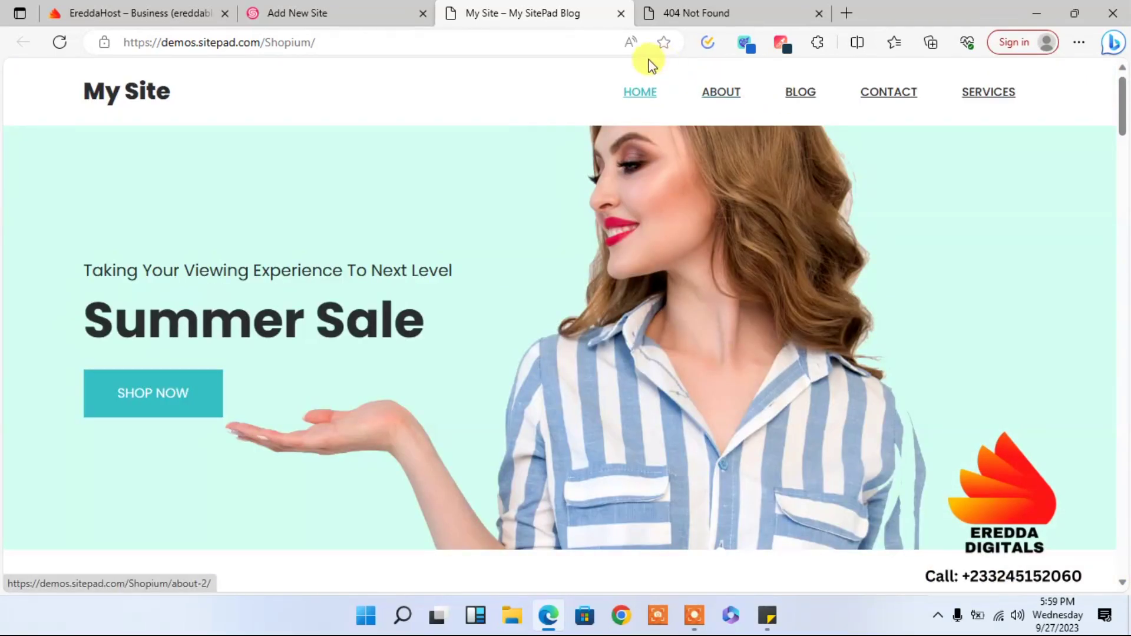
click(621, 13)
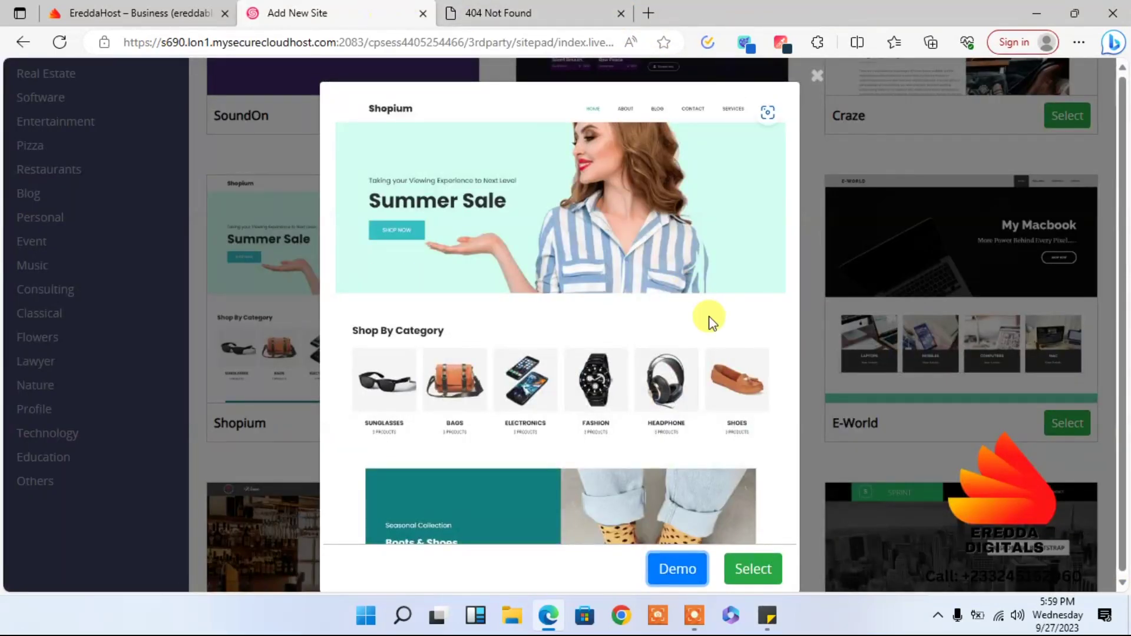
click(754, 568)
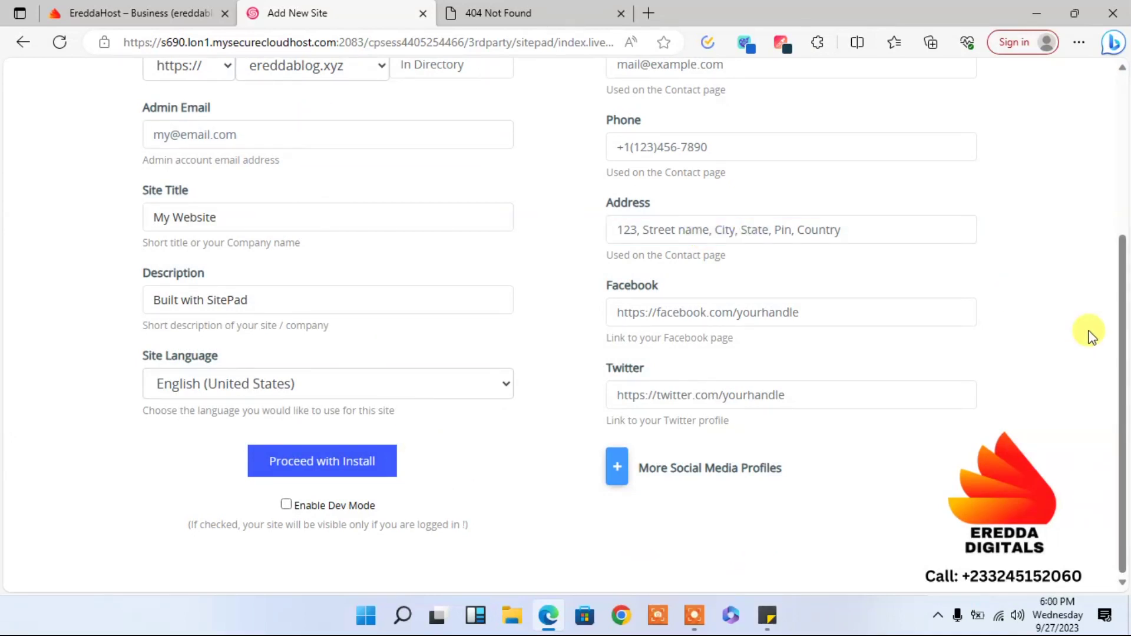
Step: Keep domain ereddablog.xyz with https and fill the admin e-mail from saved entries
drag(1121, 346, 1086, 212)
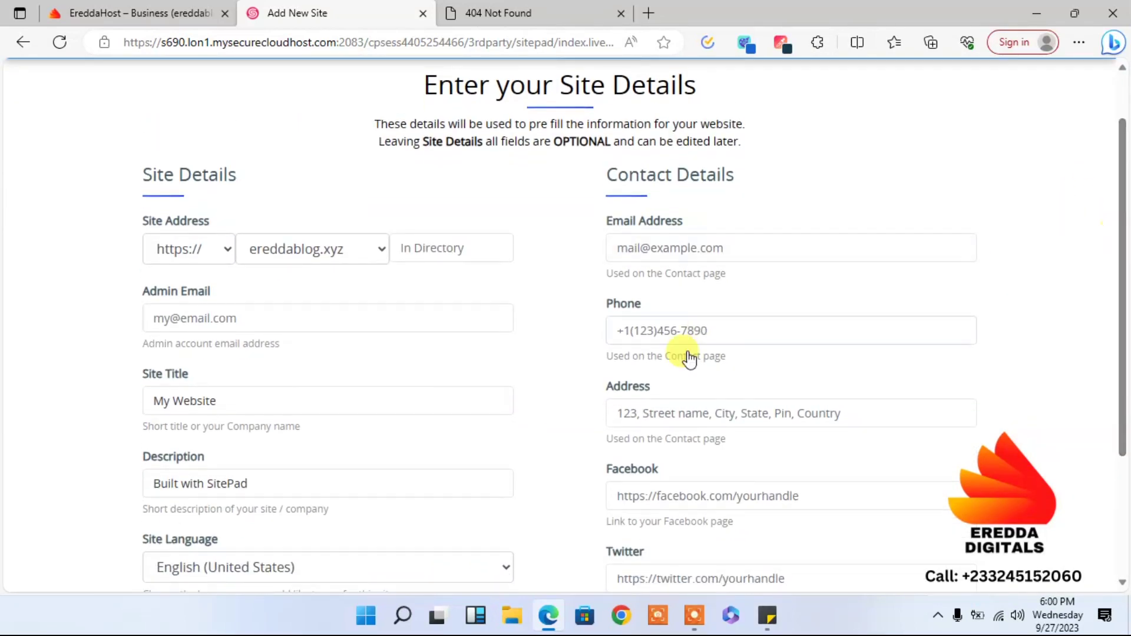
click(299, 250)
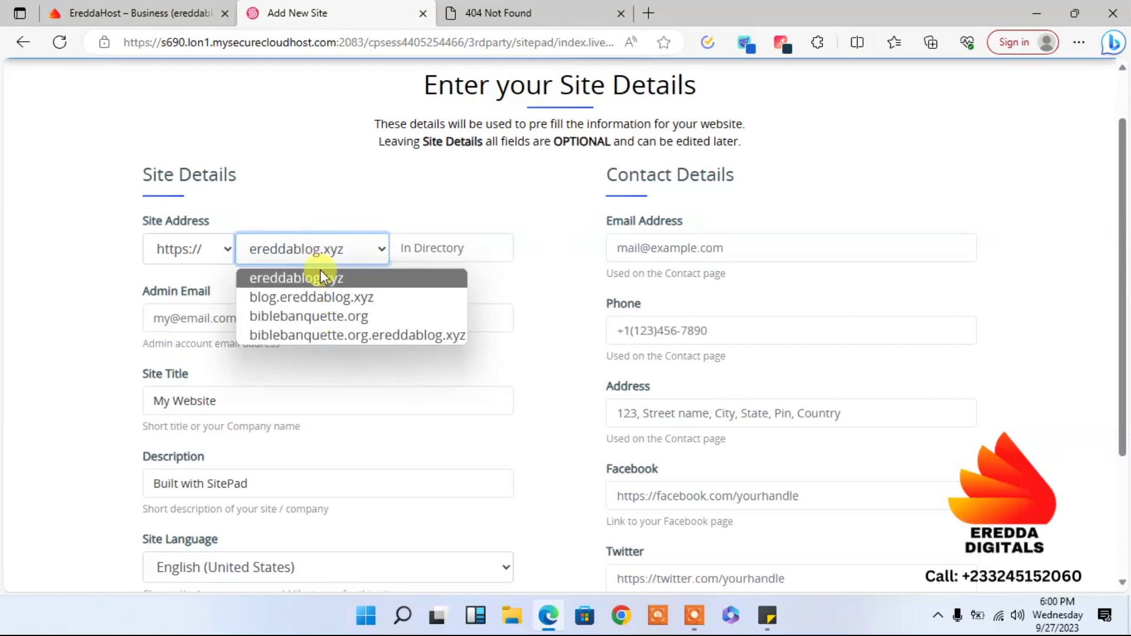
click(313, 250)
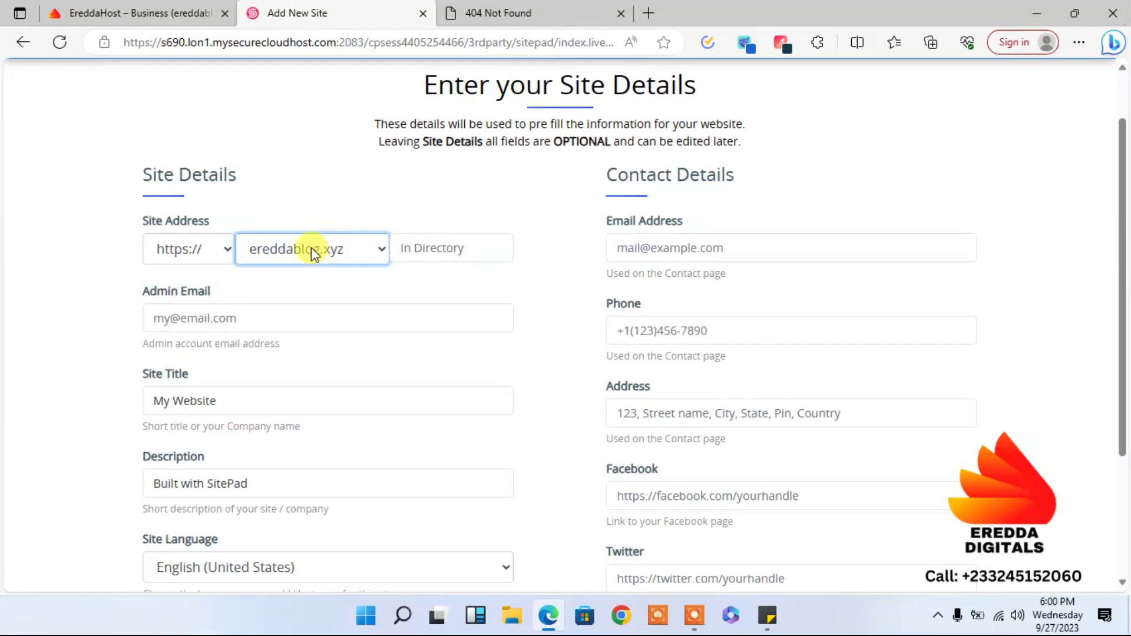
click(312, 250)
click(312, 251)
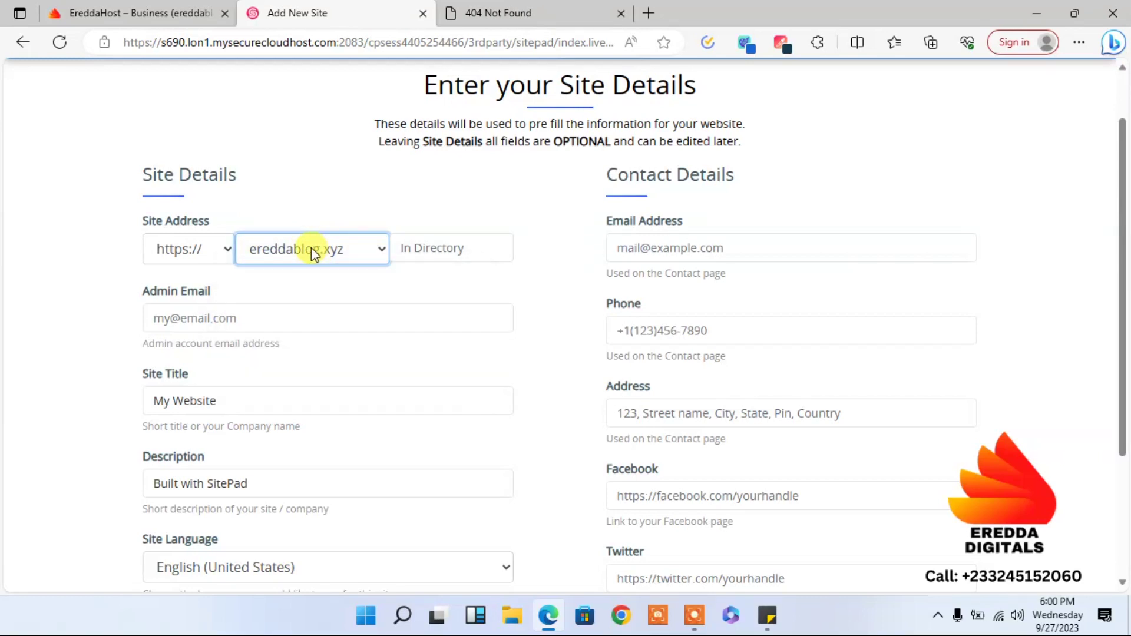
click(424, 239)
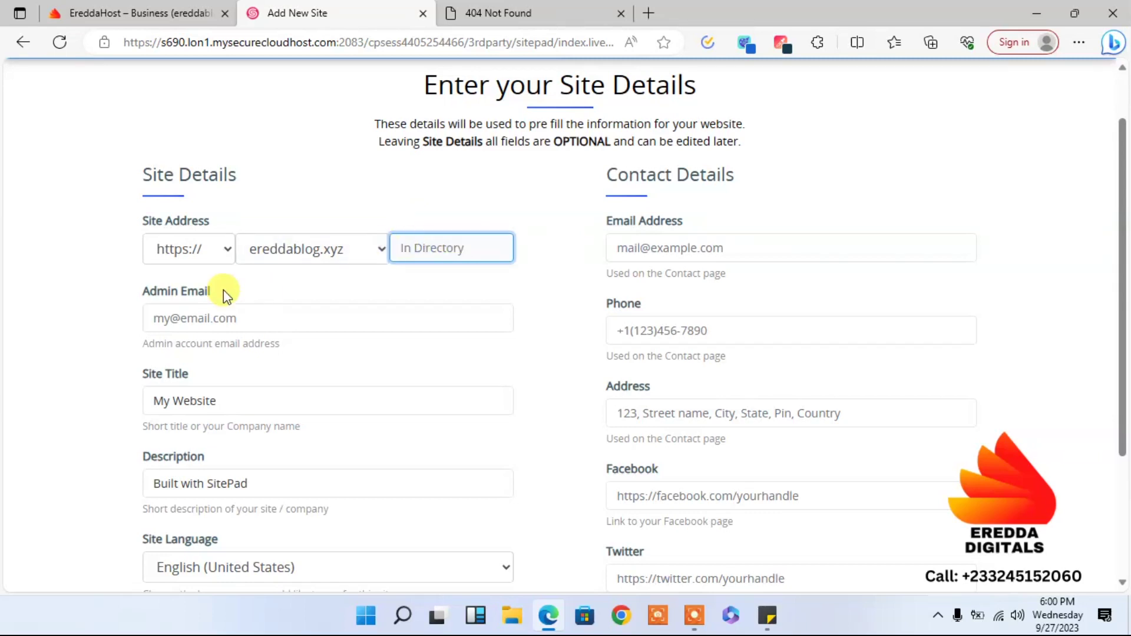
click(210, 256)
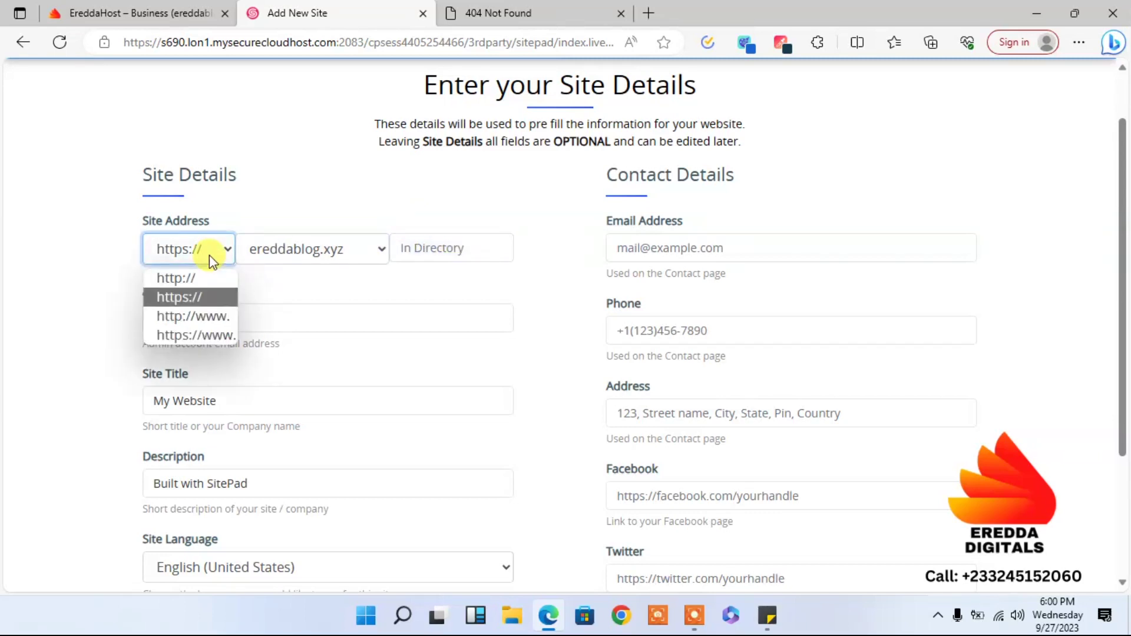
click(197, 299)
click(185, 320)
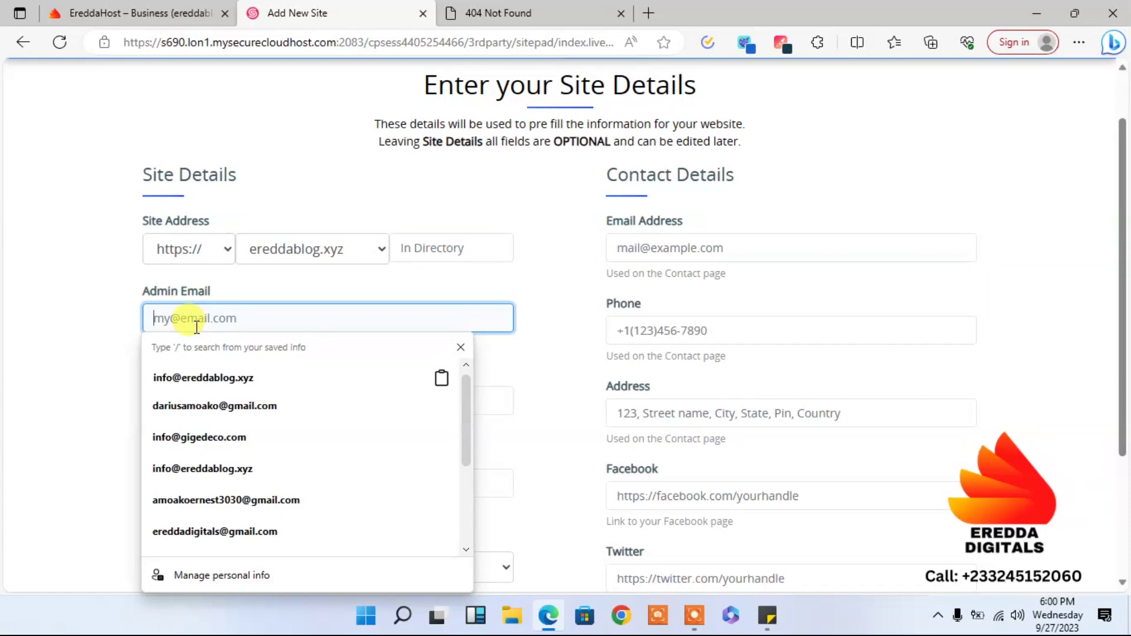
click(214, 372)
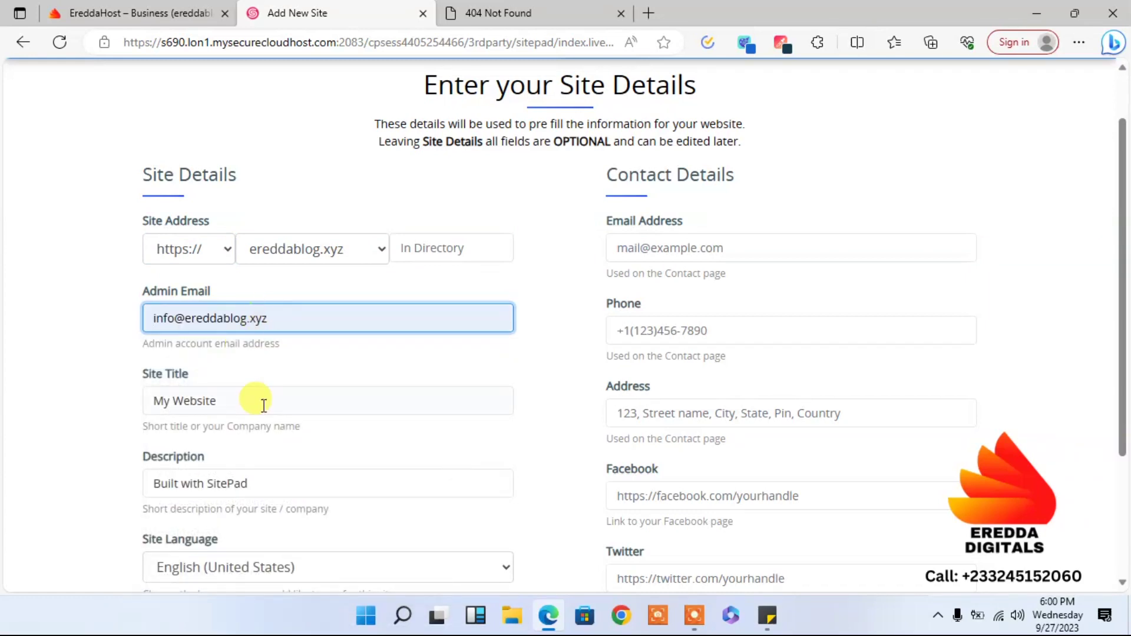
Step: Replace the default 'My Website' title with 'Eredda Shop' and select the description text
drag(240, 406, 88, 399)
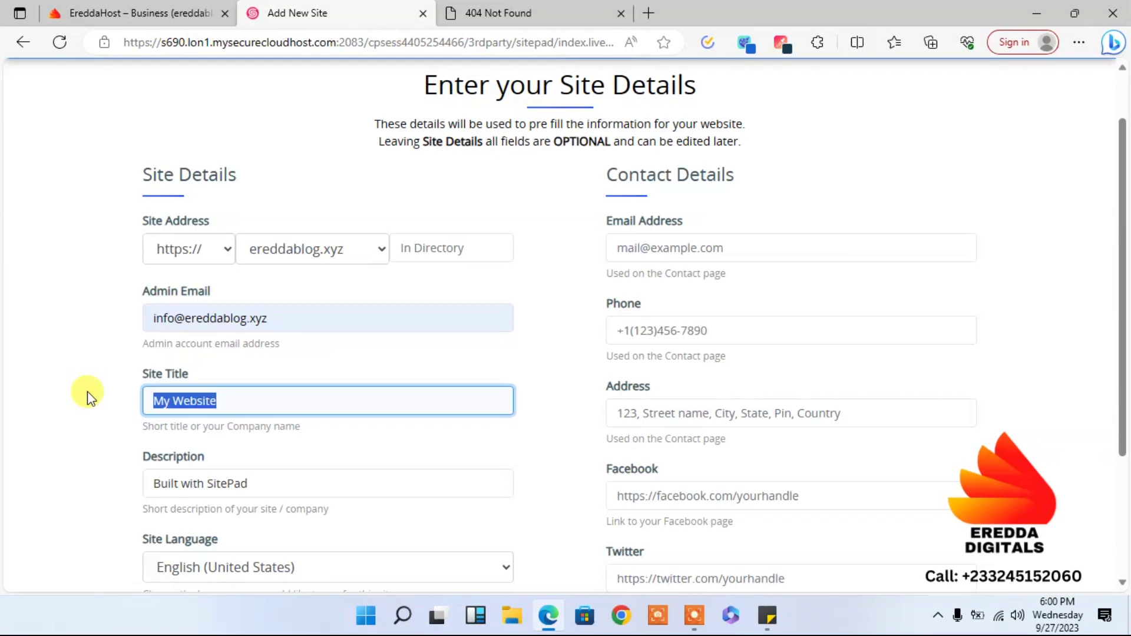
text(Eredda )
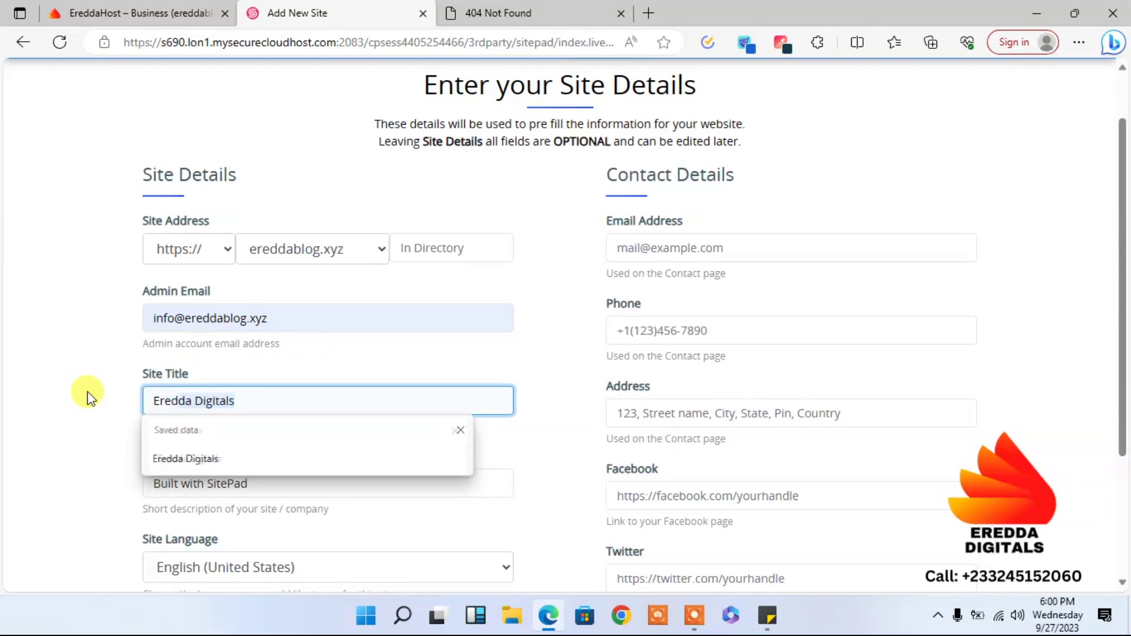
text(S)
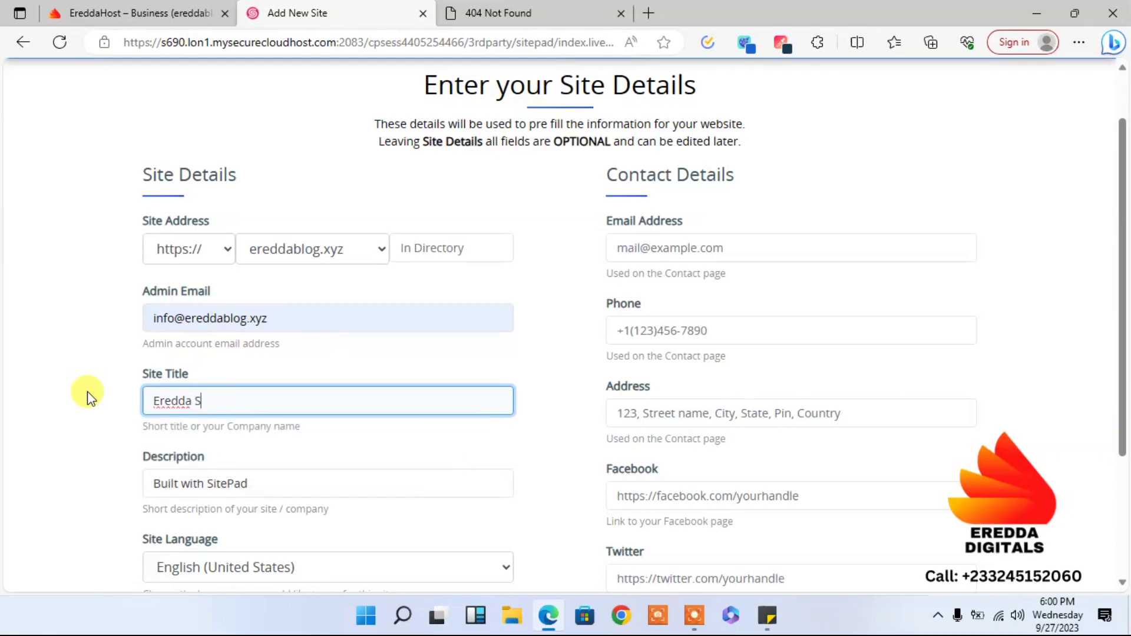
text(hop)
click(72, 406)
click(285, 480)
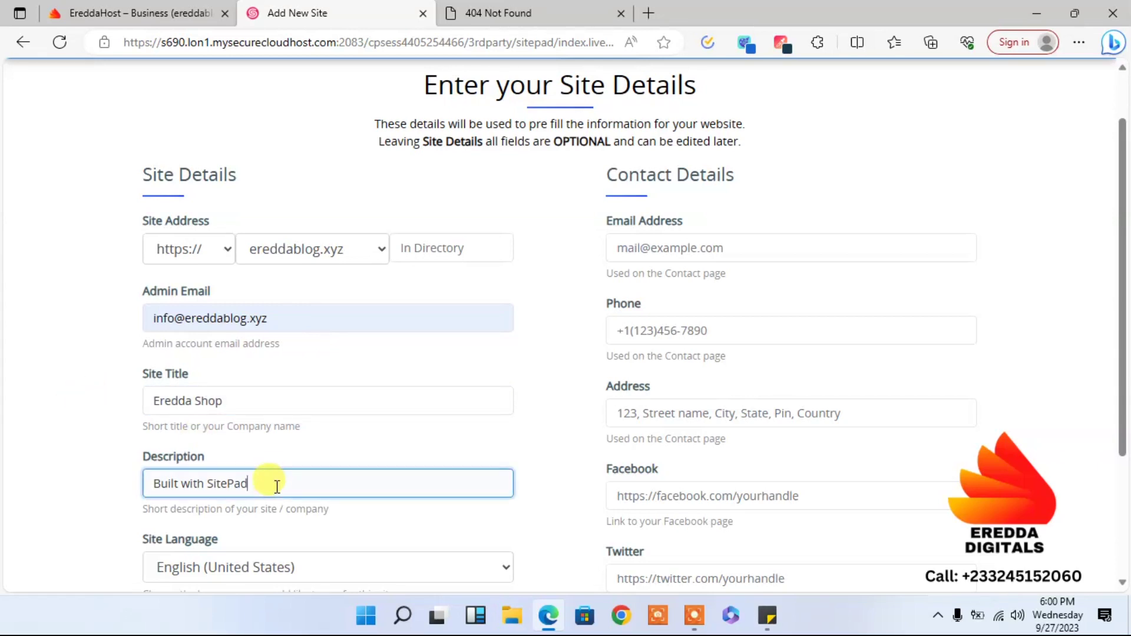
key(ctrl+a)
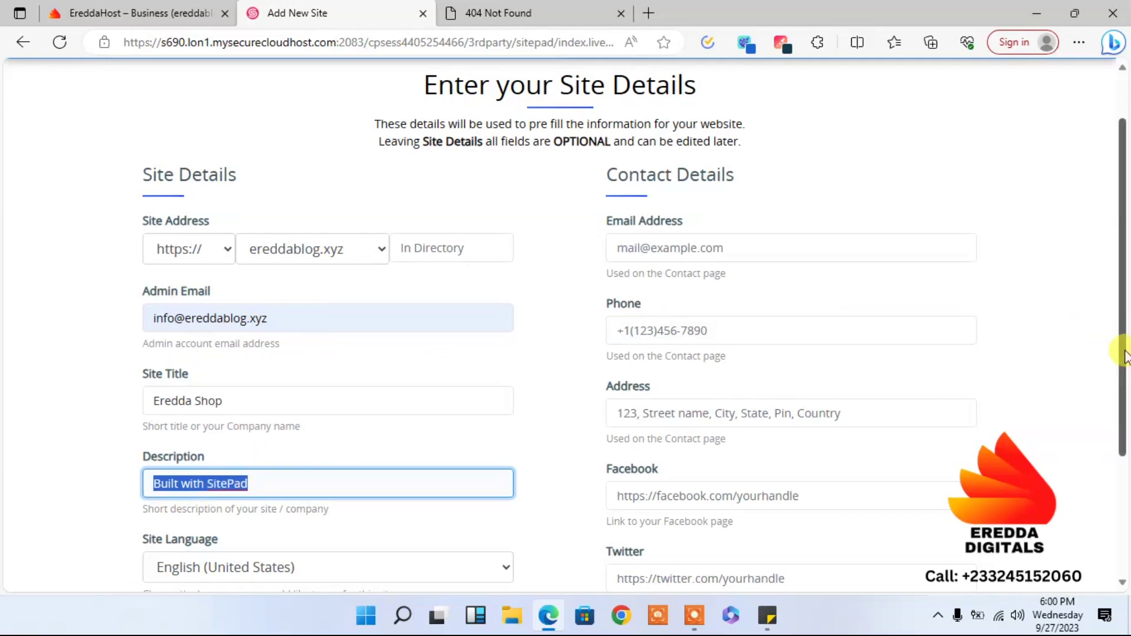
scroll(1125, 354, down, 2)
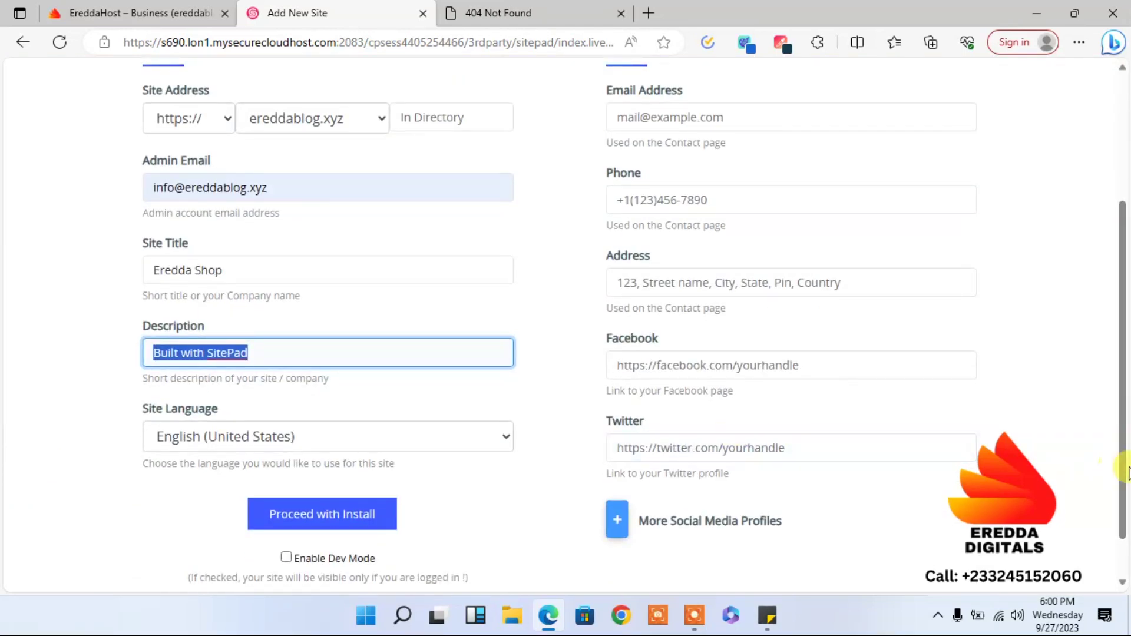
scroll(1110, 304, up, 2)
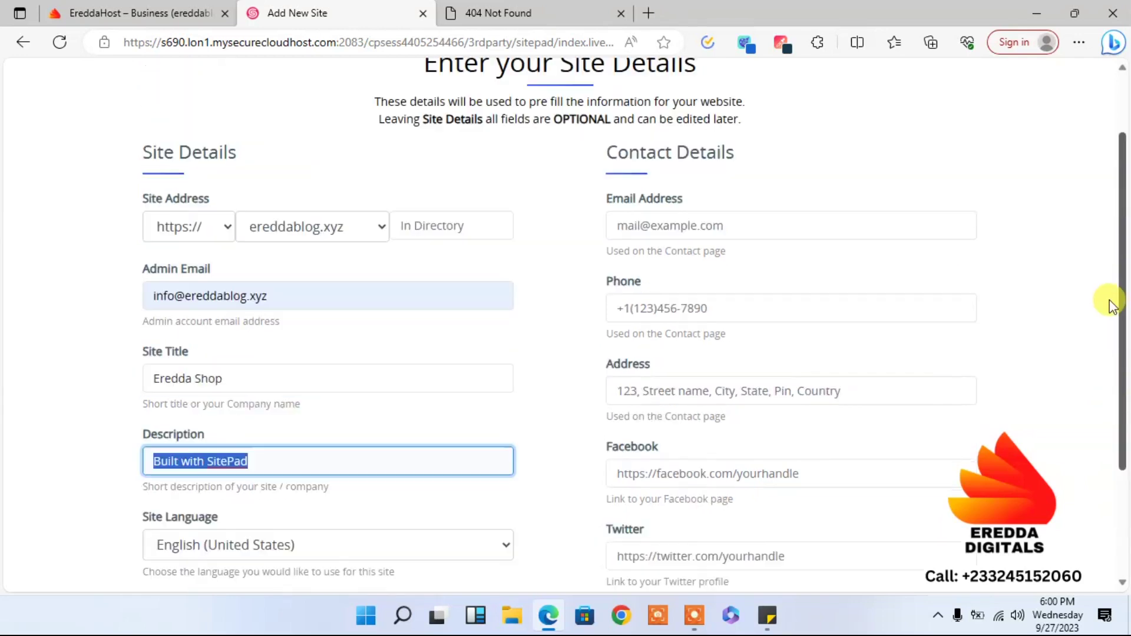
scroll(1110, 304, up, 1)
drag(404, 333, 44, 333)
key(ctrl+c)
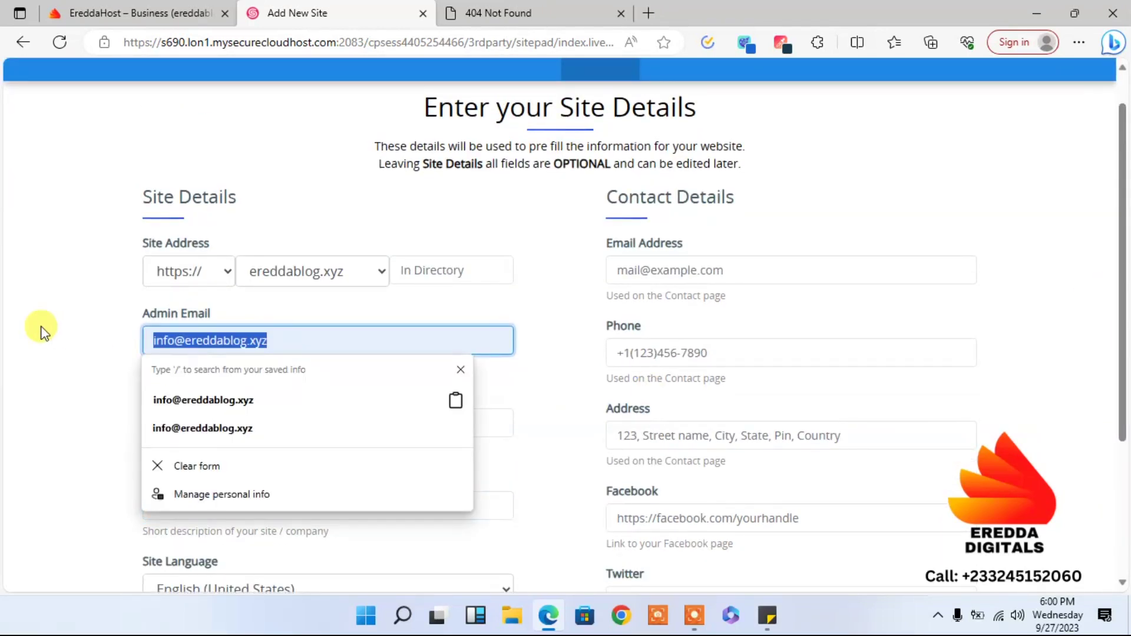
Step: Fill the contact e-mail, phone number and address from the browser's saved entries
click(634, 271)
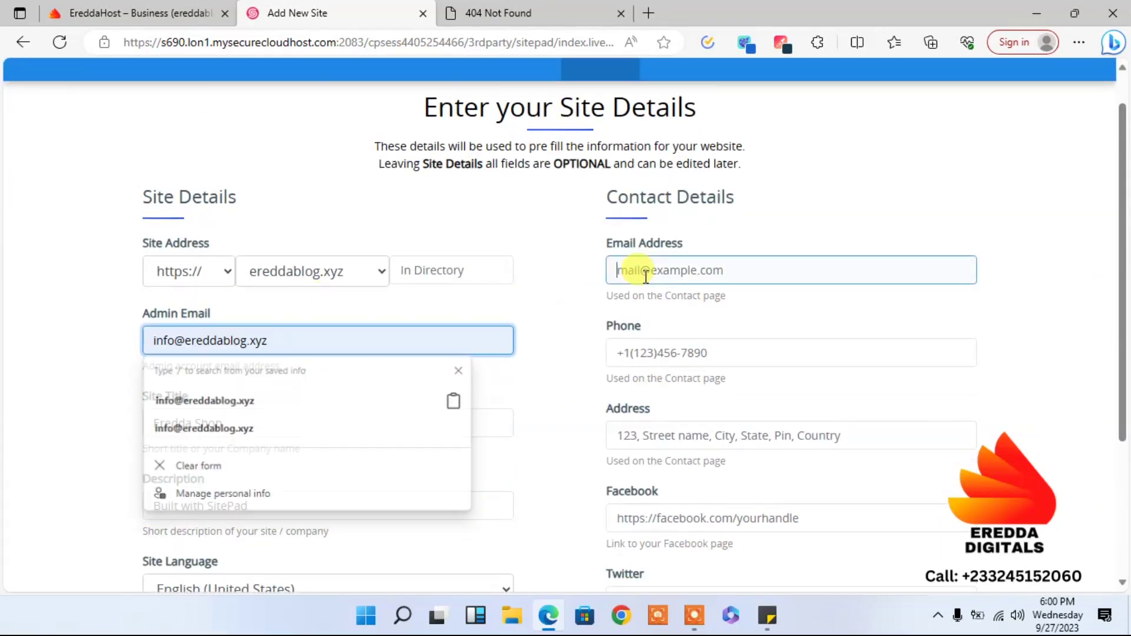
key(ctrl+v)
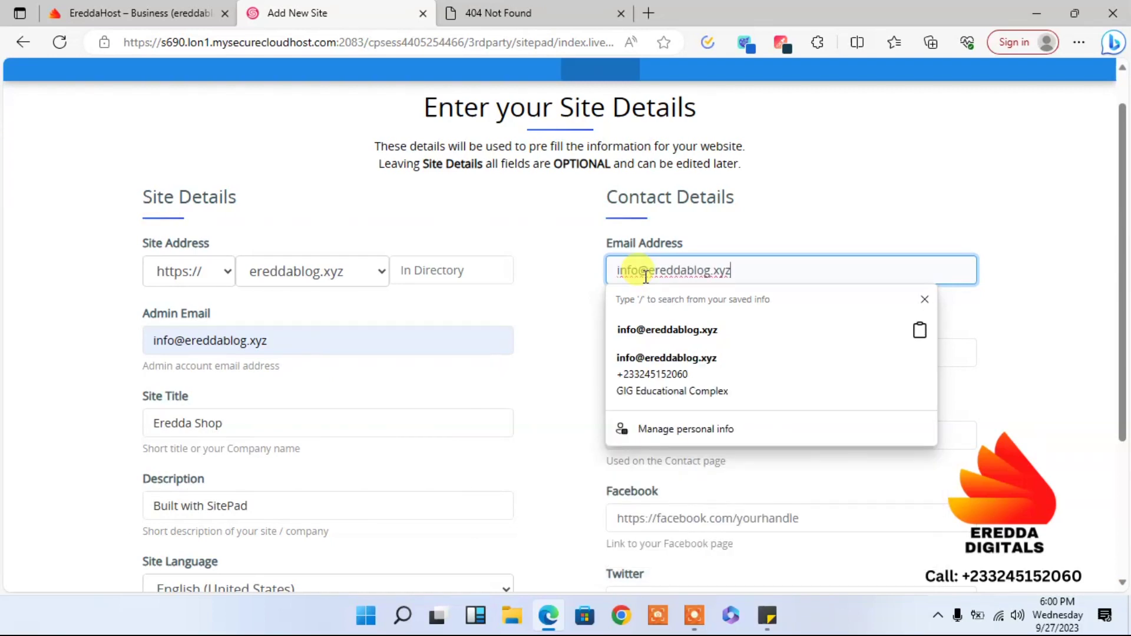
click(580, 310)
click(707, 353)
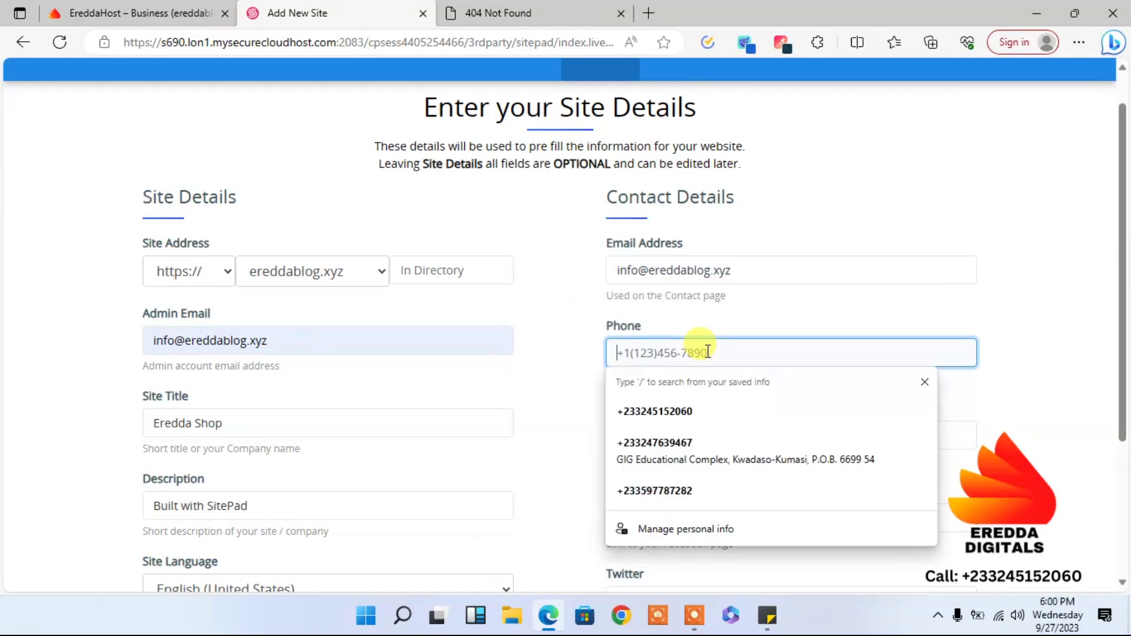
click(686, 412)
click(654, 436)
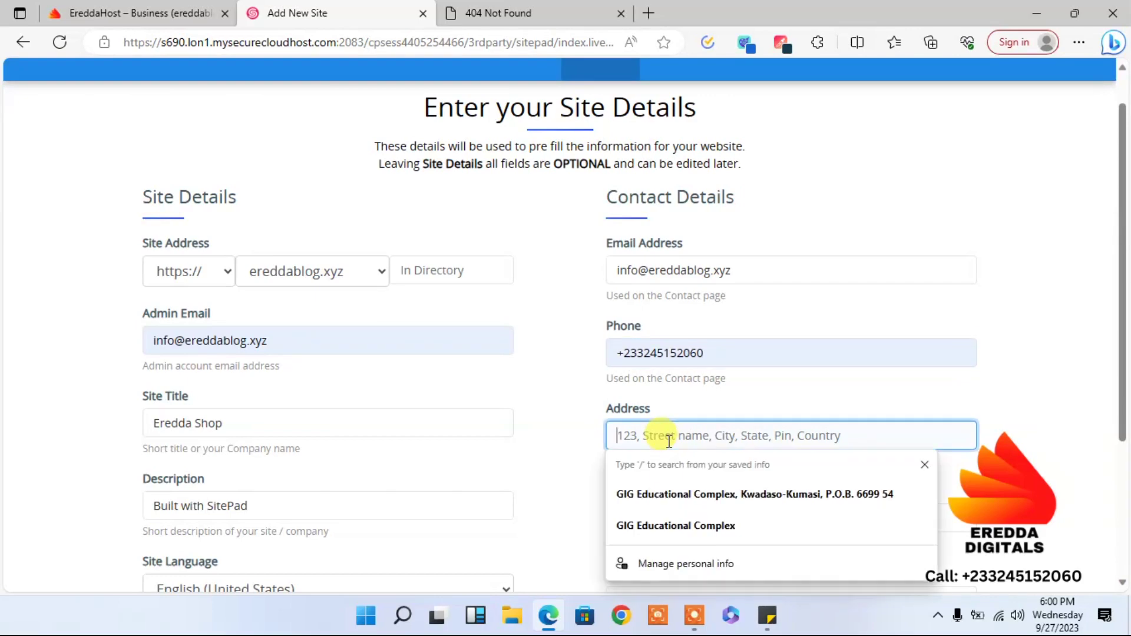
click(708, 494)
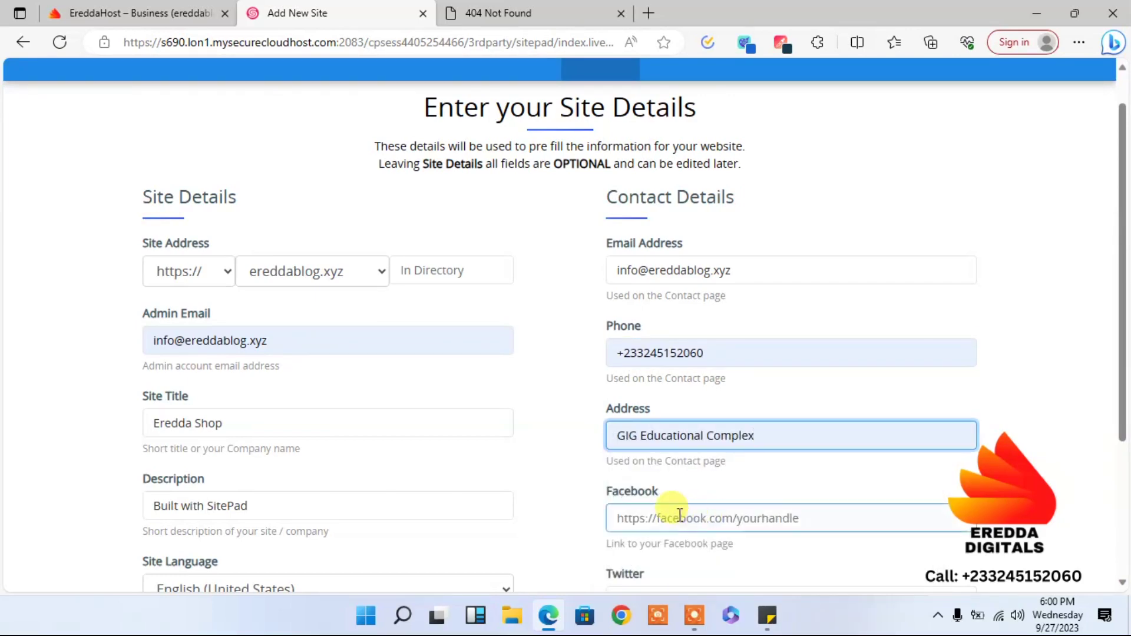
Step: Bring up the More Social Media Profiles fields below the Facebook link
click(686, 518)
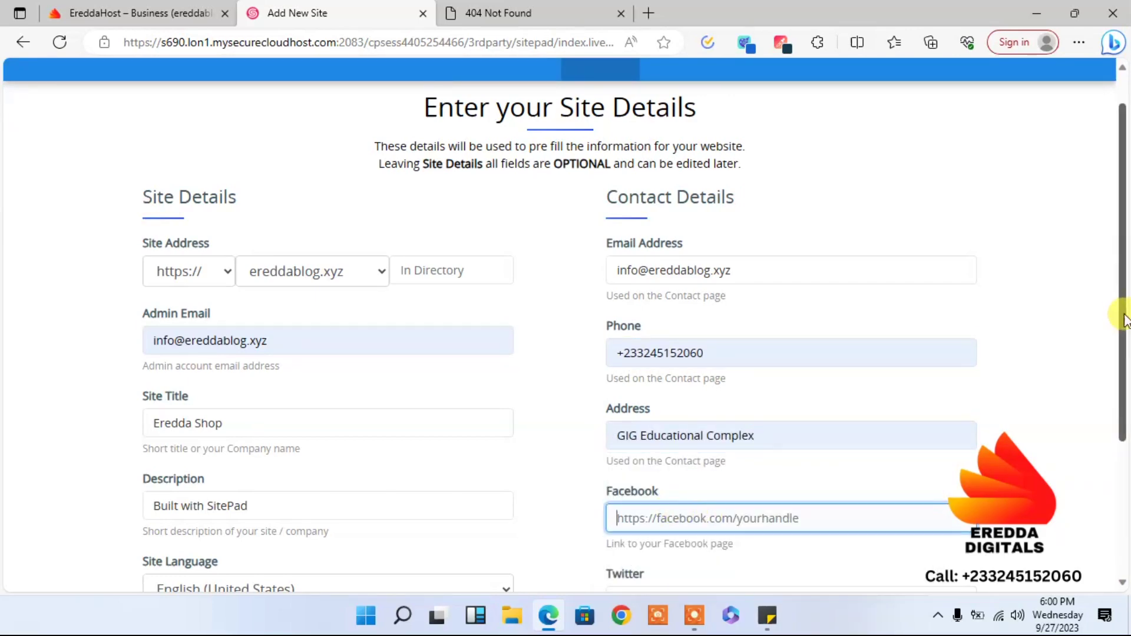
drag(1118, 309, 1122, 439)
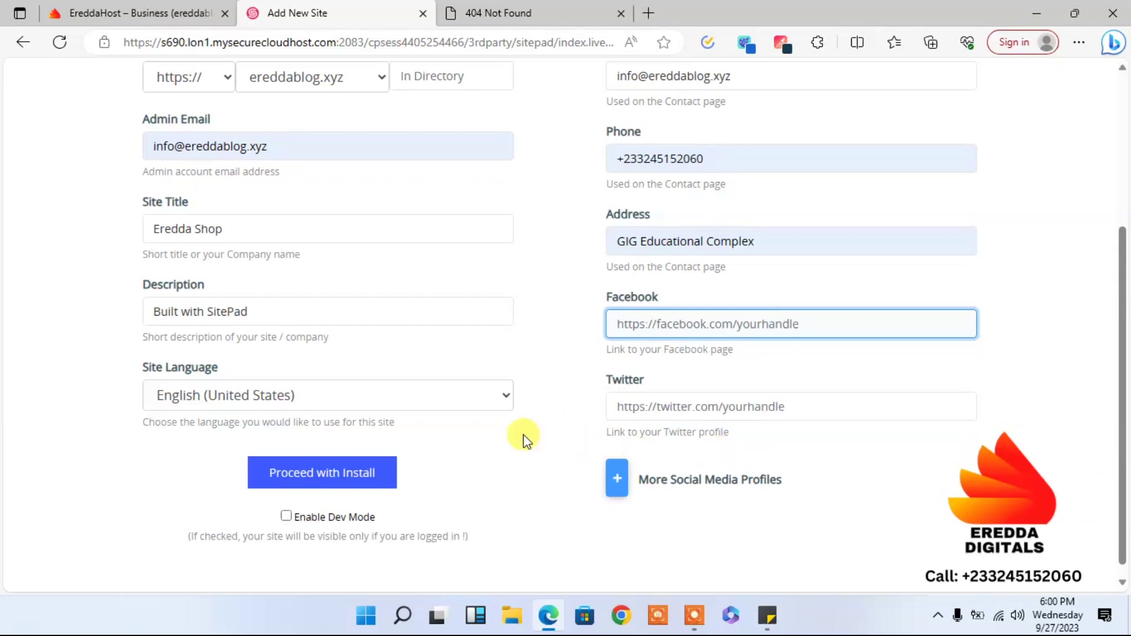
click(620, 488)
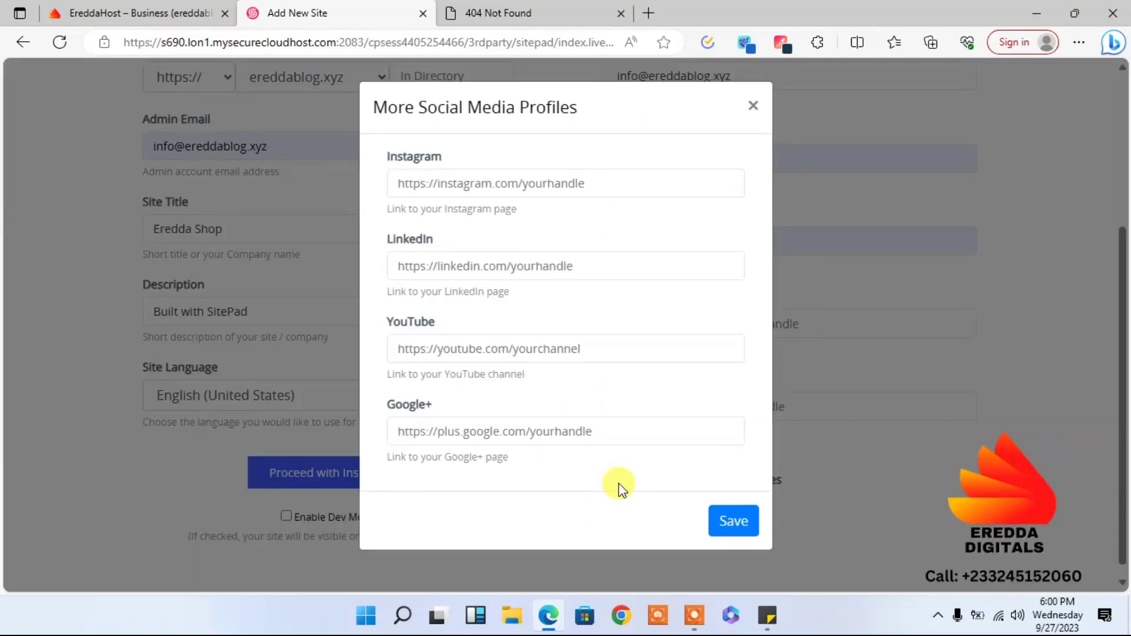
Step: Skip the extra social profiles and install the site with the theme's demo images
click(754, 107)
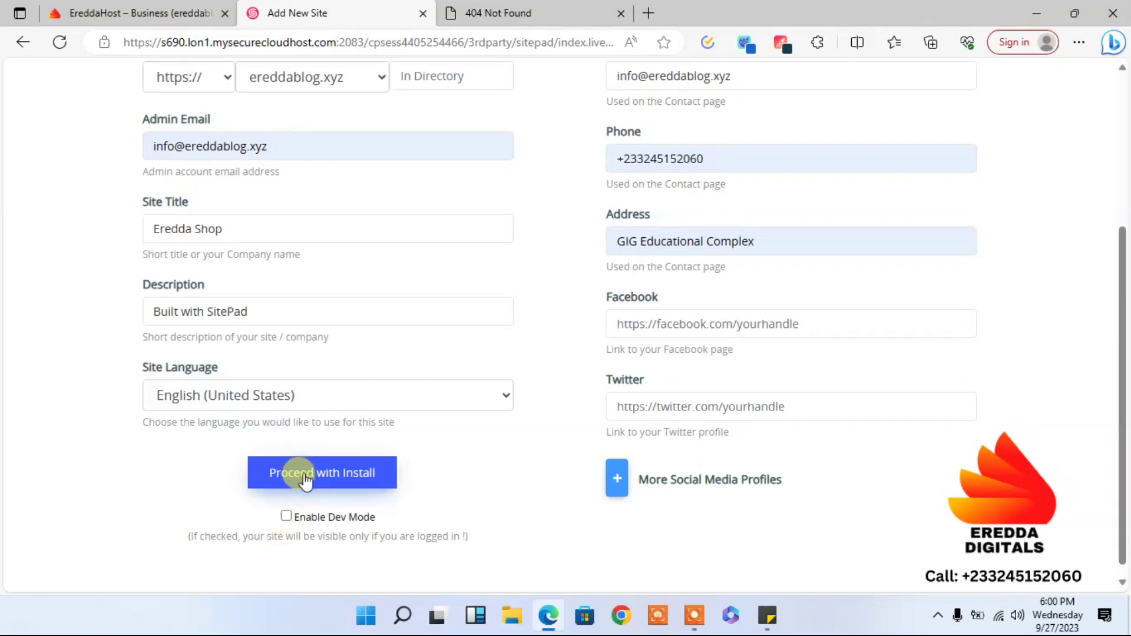
click(350, 472)
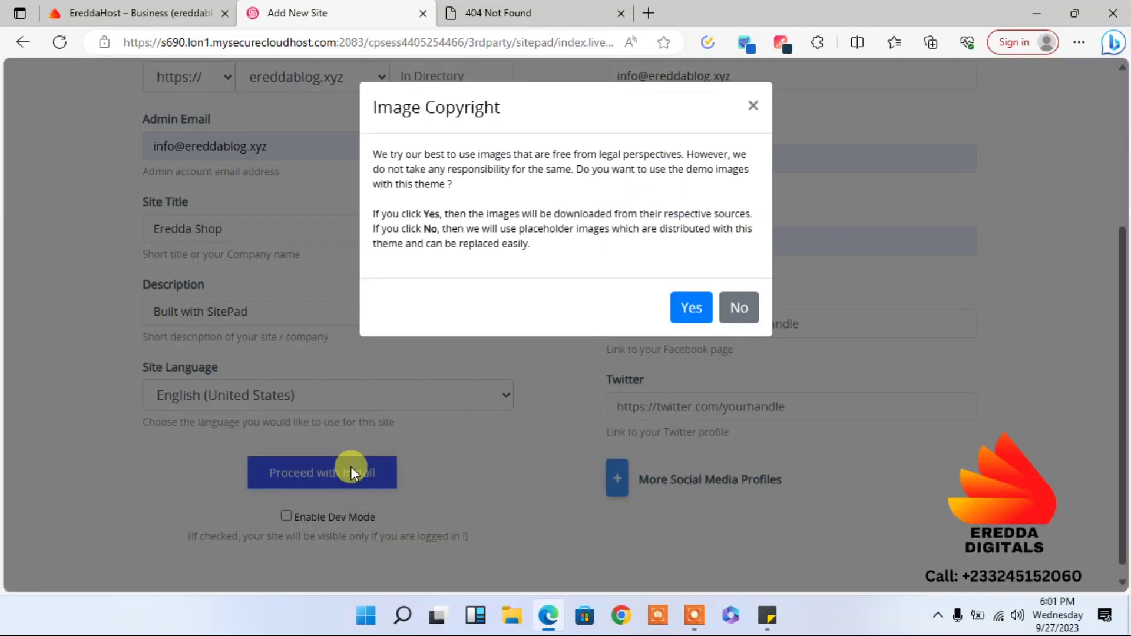
click(687, 318)
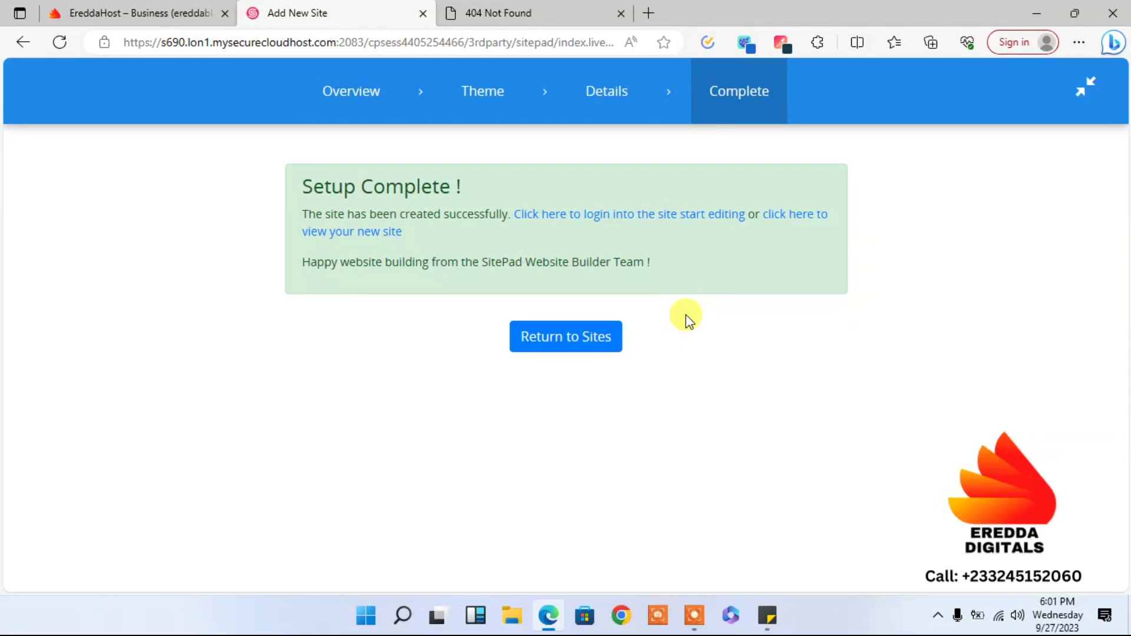
click(532, 10)
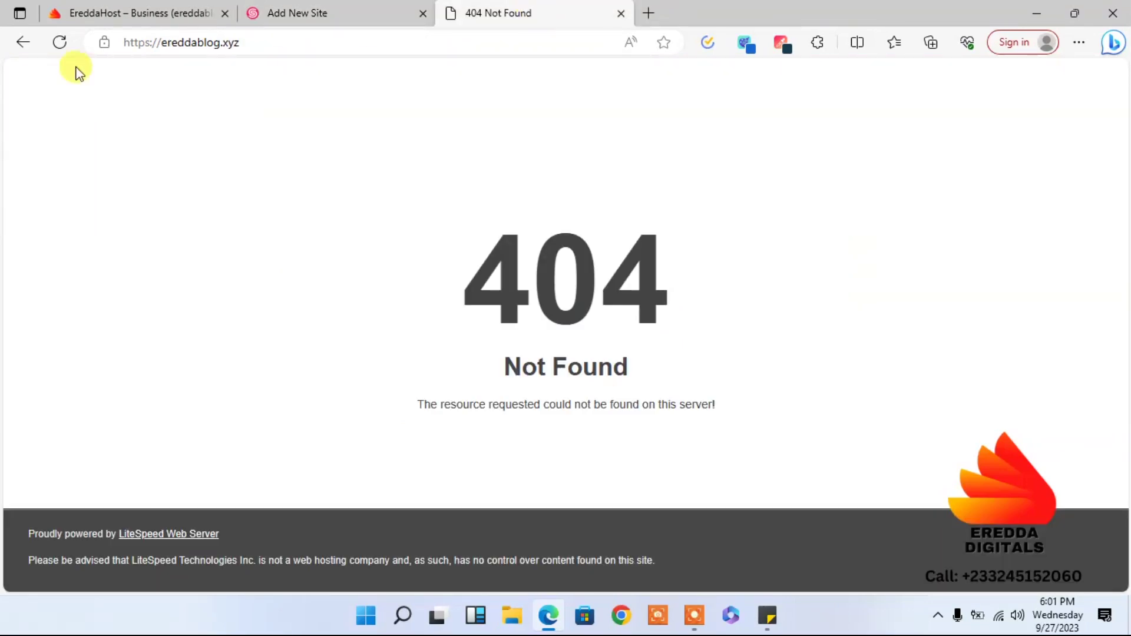
Step: Reload ereddablog.xyz to show the live Eredda Shop home page, then open About Us
click(61, 42)
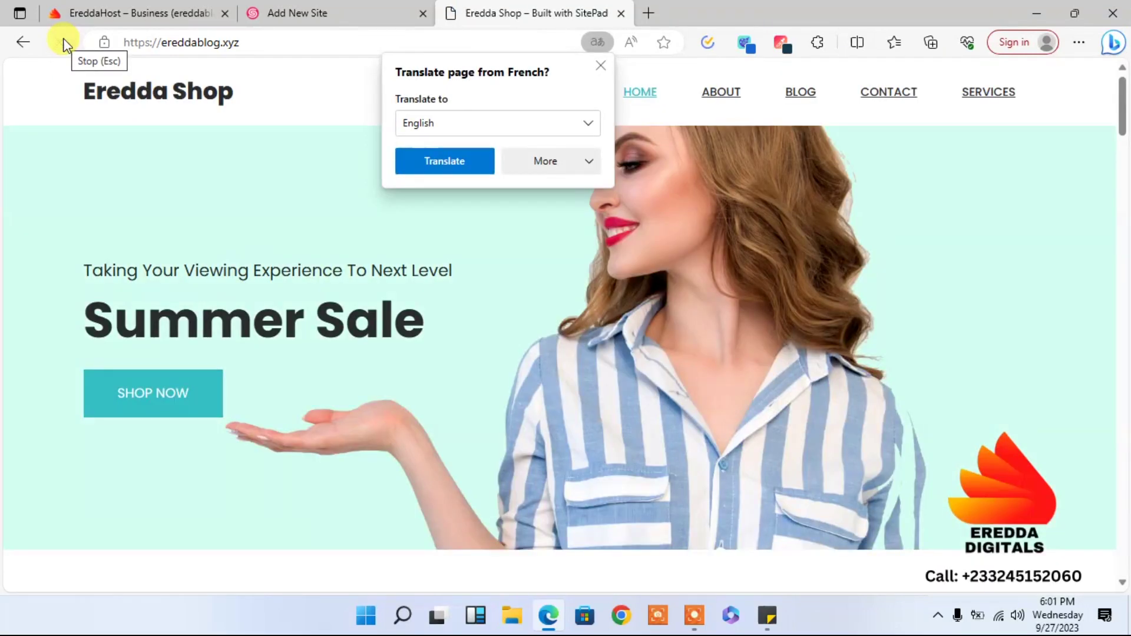
click(445, 172)
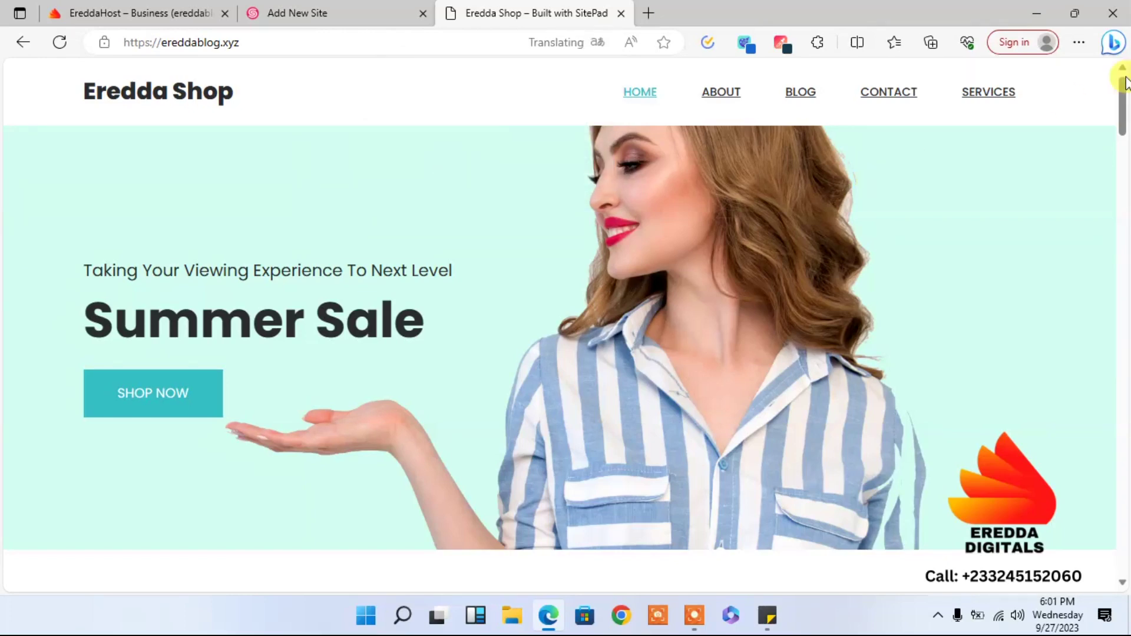
drag(1125, 88, 1105, 20)
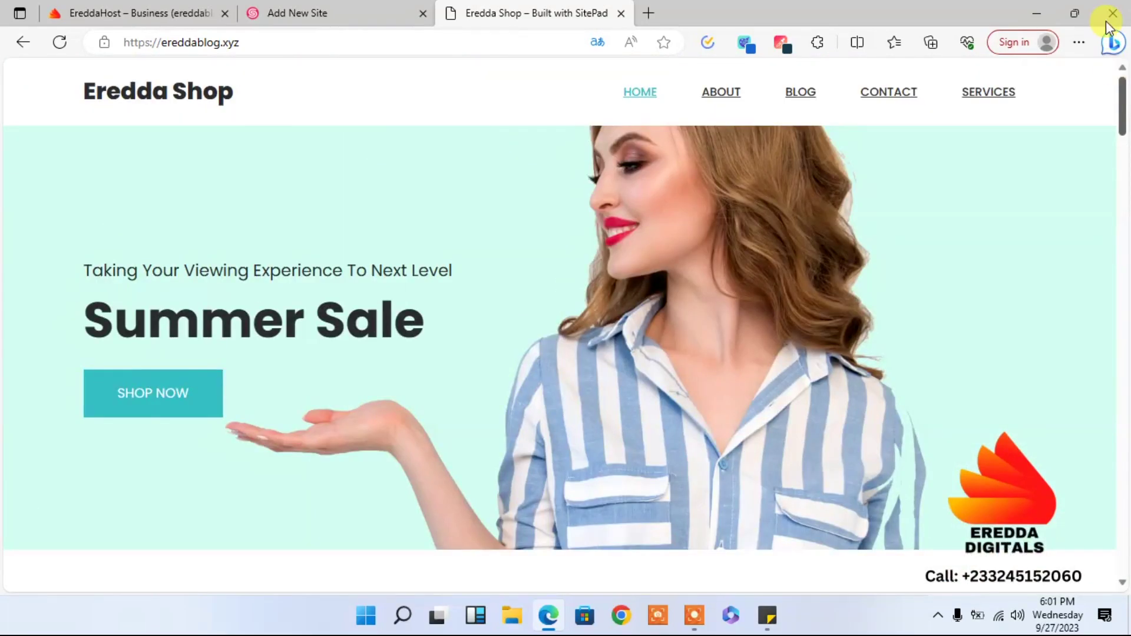
click(722, 94)
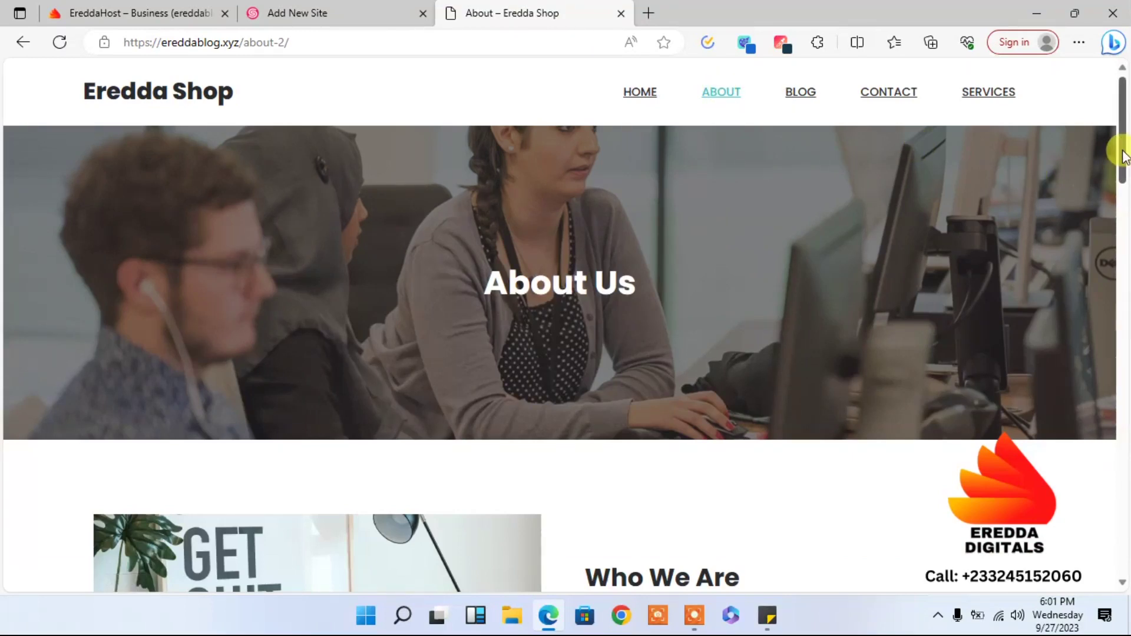
Step: Scroll the About Us page, then go to the shop's Blog page
drag(1121, 150, 1111, 101)
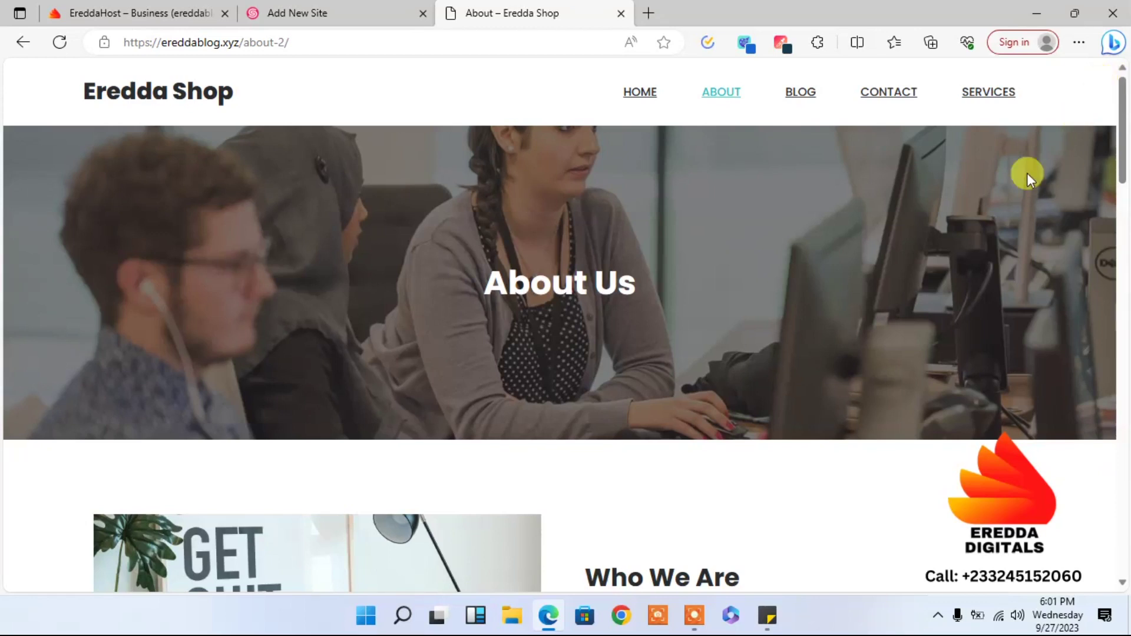
click(816, 101)
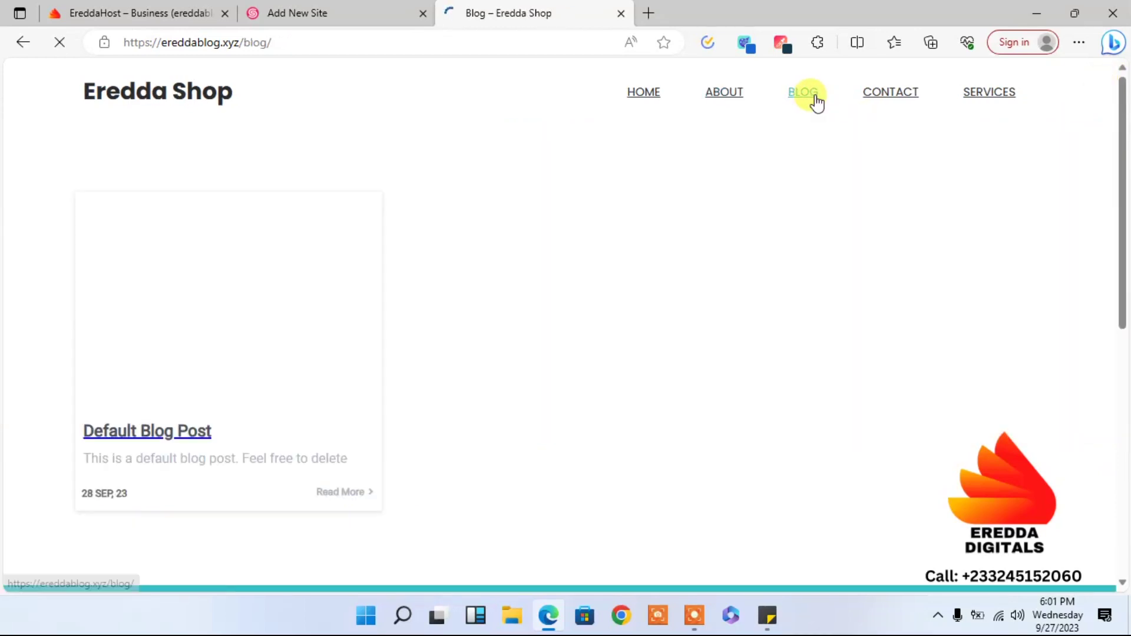